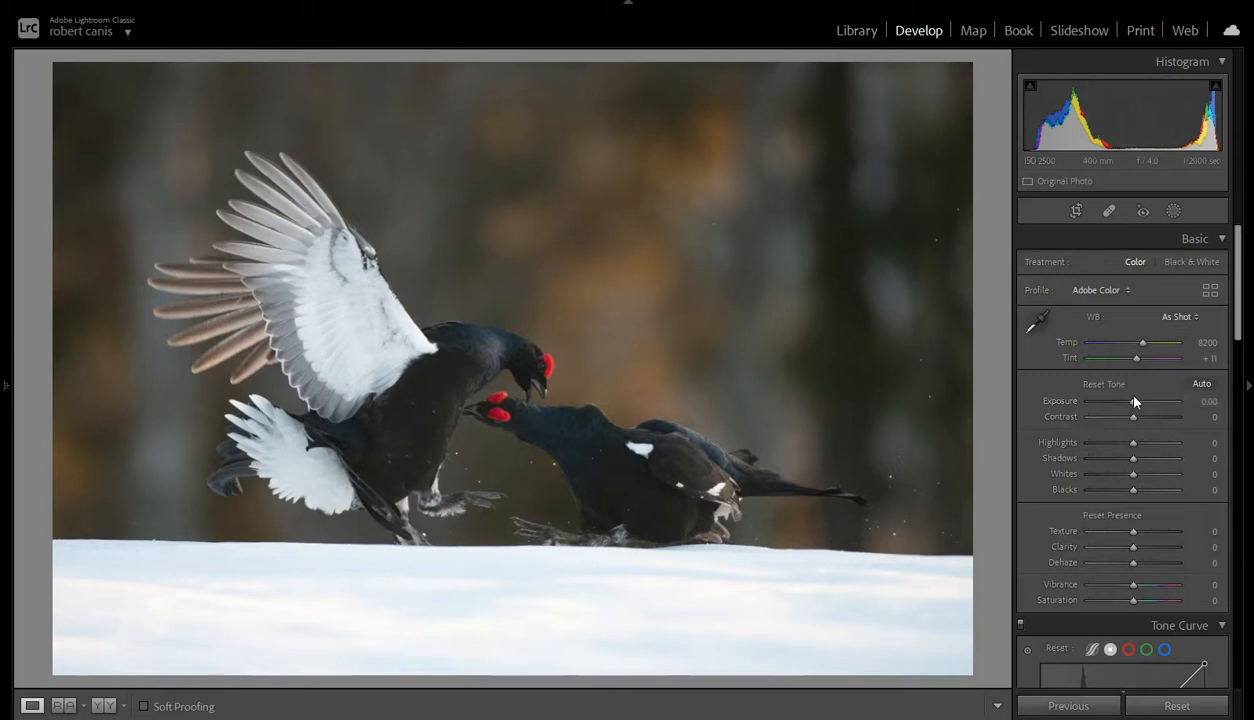
# Set the photo's overall exposure to +0.26
pyautogui.moveTo(1131, 402); pyautogui.dragTo(1146, 404)
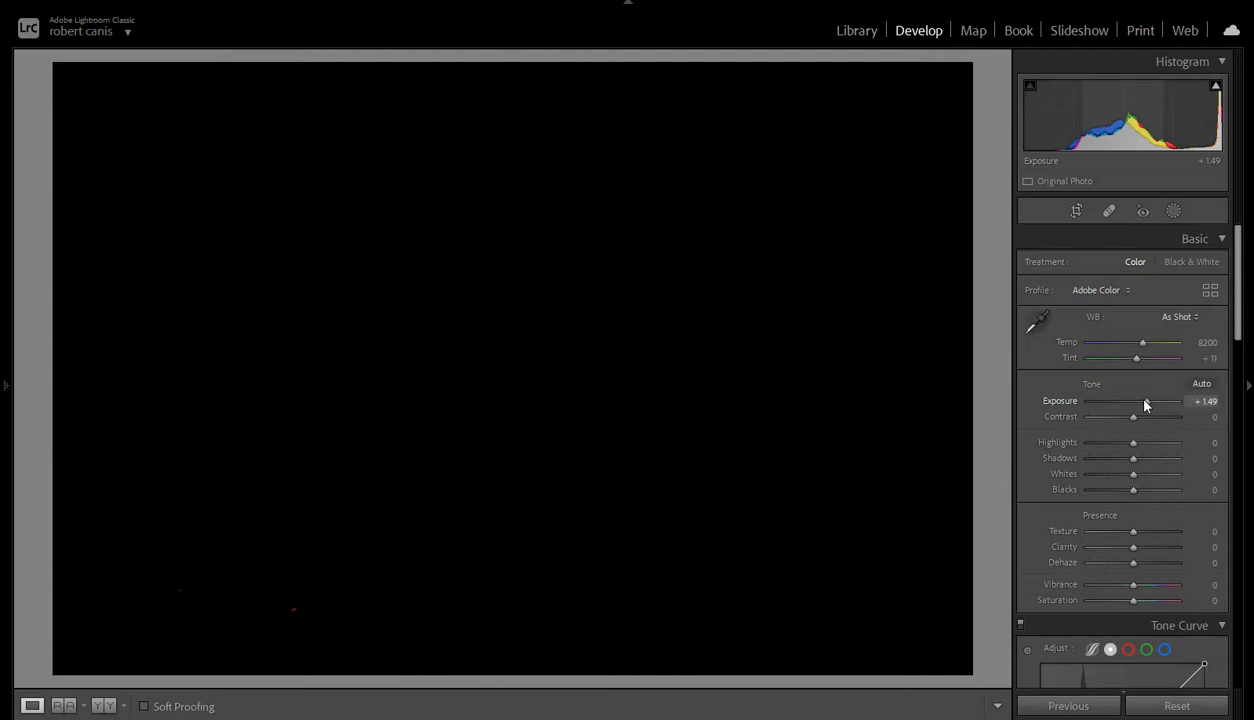
pyautogui.moveTo(1145, 404); pyautogui.dragTo(1145, 402)
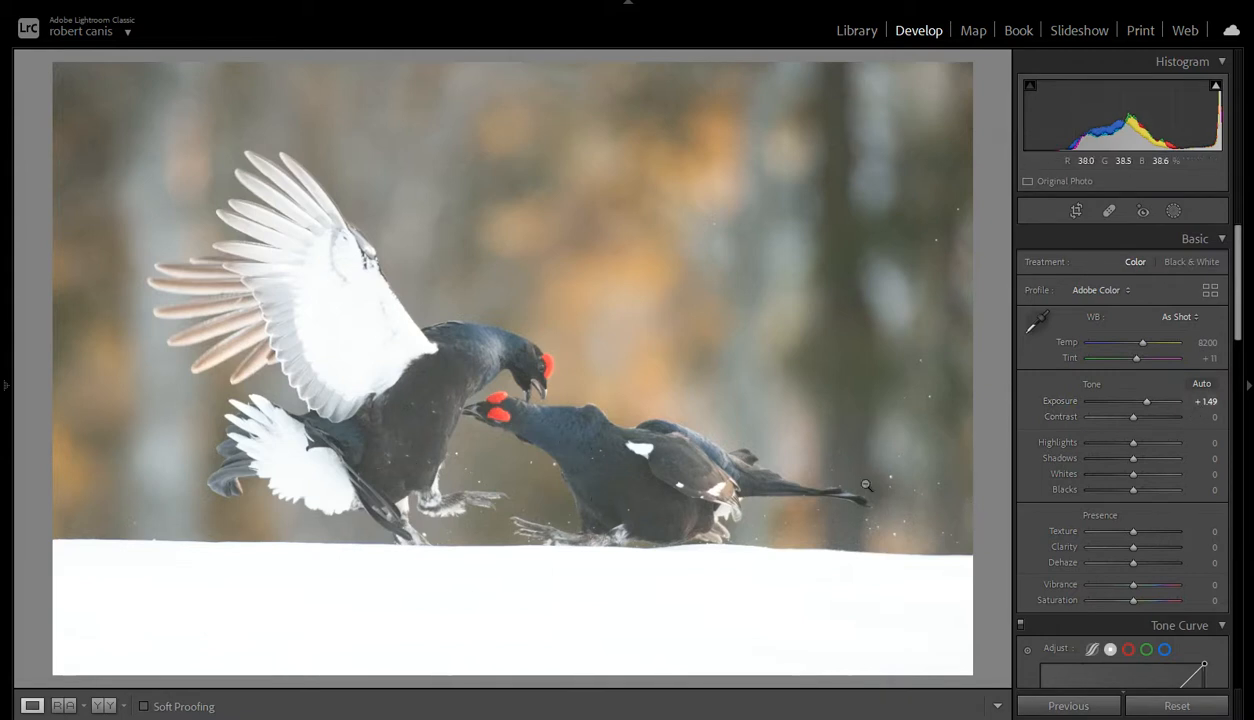
pyautogui.moveTo(1148, 405); pyautogui.dragTo(1136, 405)
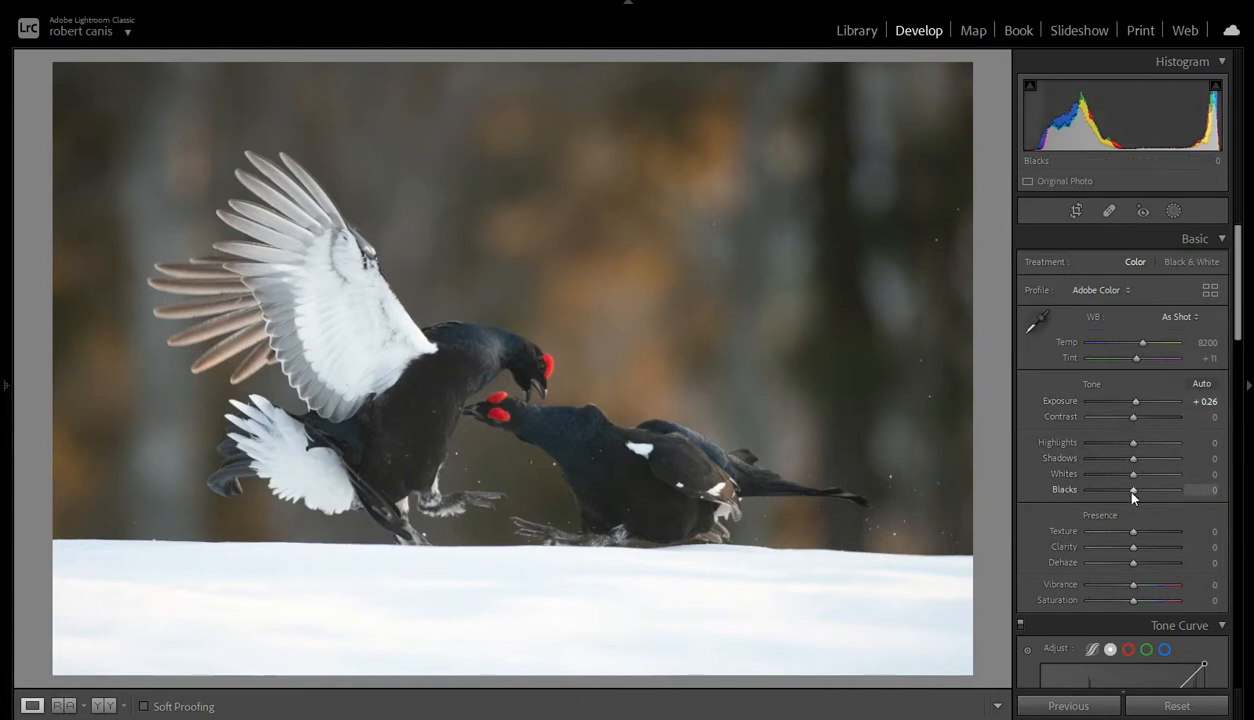
# Balance the photo's tonal range with whites at +18, blacks at -25 and highlights at -54
pyautogui.moveTo(1133, 491)
pyautogui.mouseDown()
pyautogui.moveTo(1108, 496)
pyautogui.moveTo(1138, 477)
pyautogui.moveTo(1141, 487)
pyautogui.mouseUp()
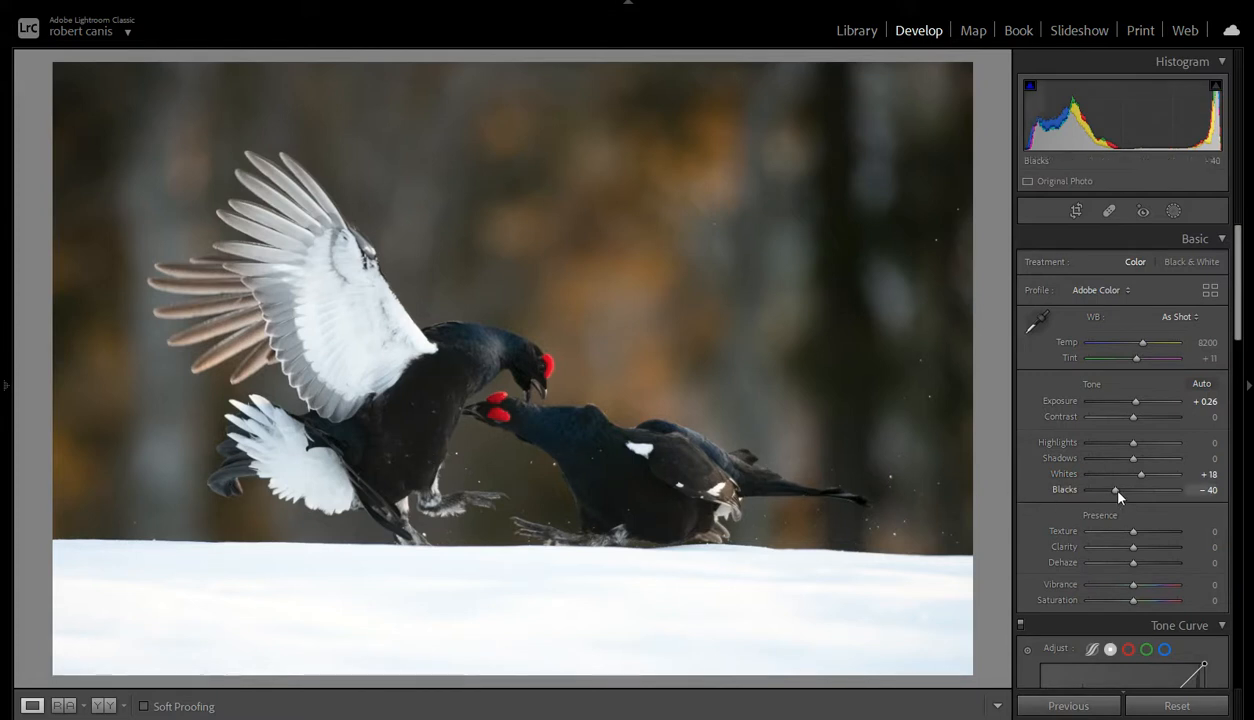
pyautogui.moveTo(1117, 491); pyautogui.dragTo(1131, 485)
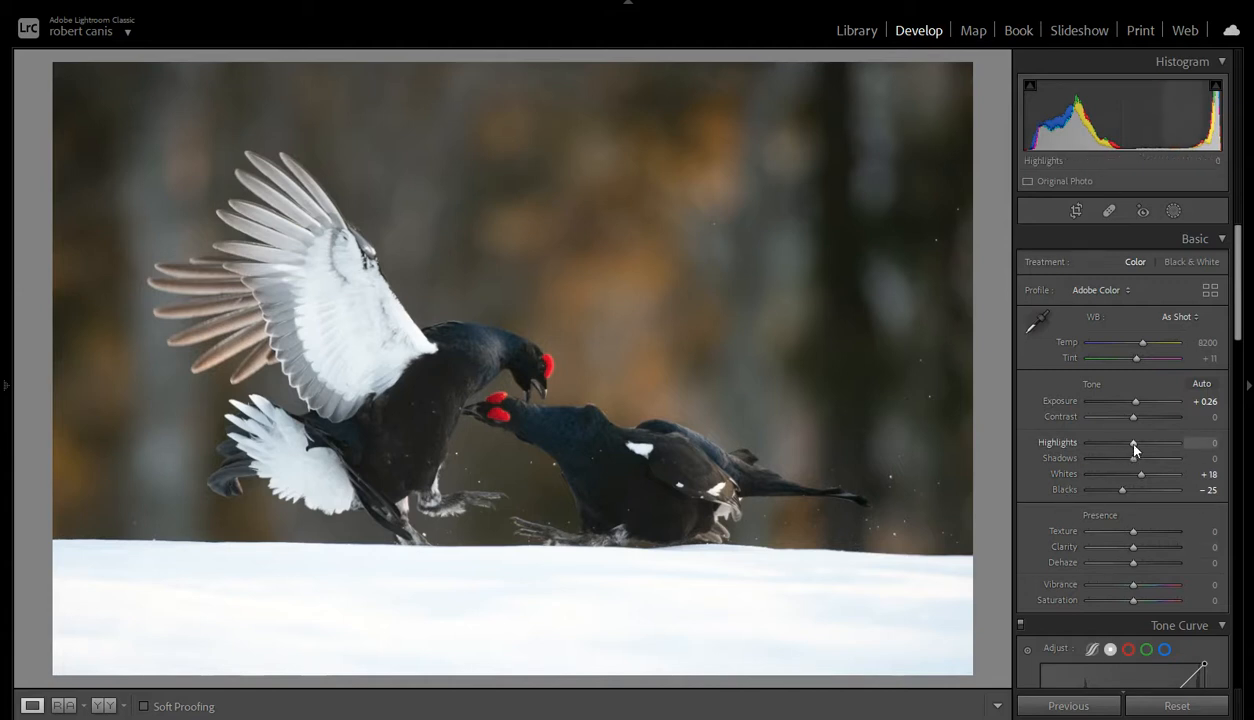
pyautogui.moveTo(1133, 450); pyautogui.dragTo(1052, 454)
pyautogui.doubleClick(1050, 445)
pyautogui.moveTo(1133, 447); pyautogui.dragTo(1109, 442)
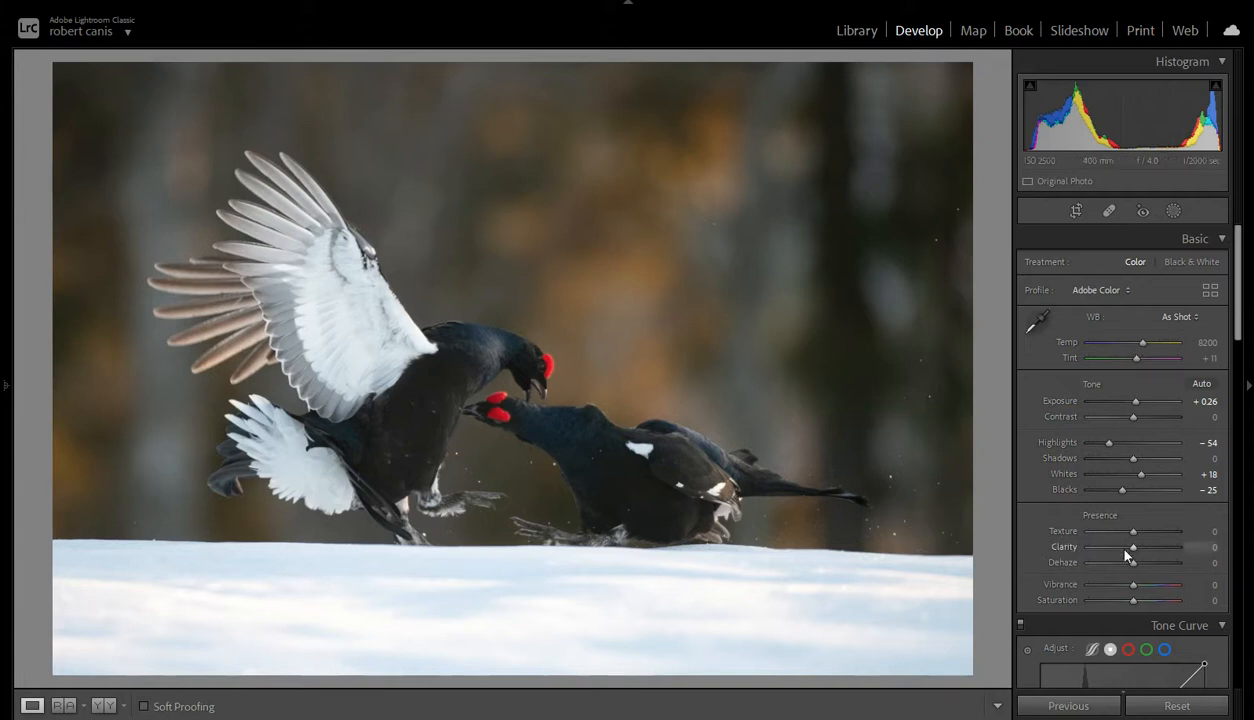
# Try a global clarity of +39 on the whole photo and reset it
pyautogui.moveTo(1133, 552)
pyautogui.mouseDown()
pyautogui.moveTo(1156, 560)
pyautogui.moveTo(1113, 549)
pyautogui.mouseUp()
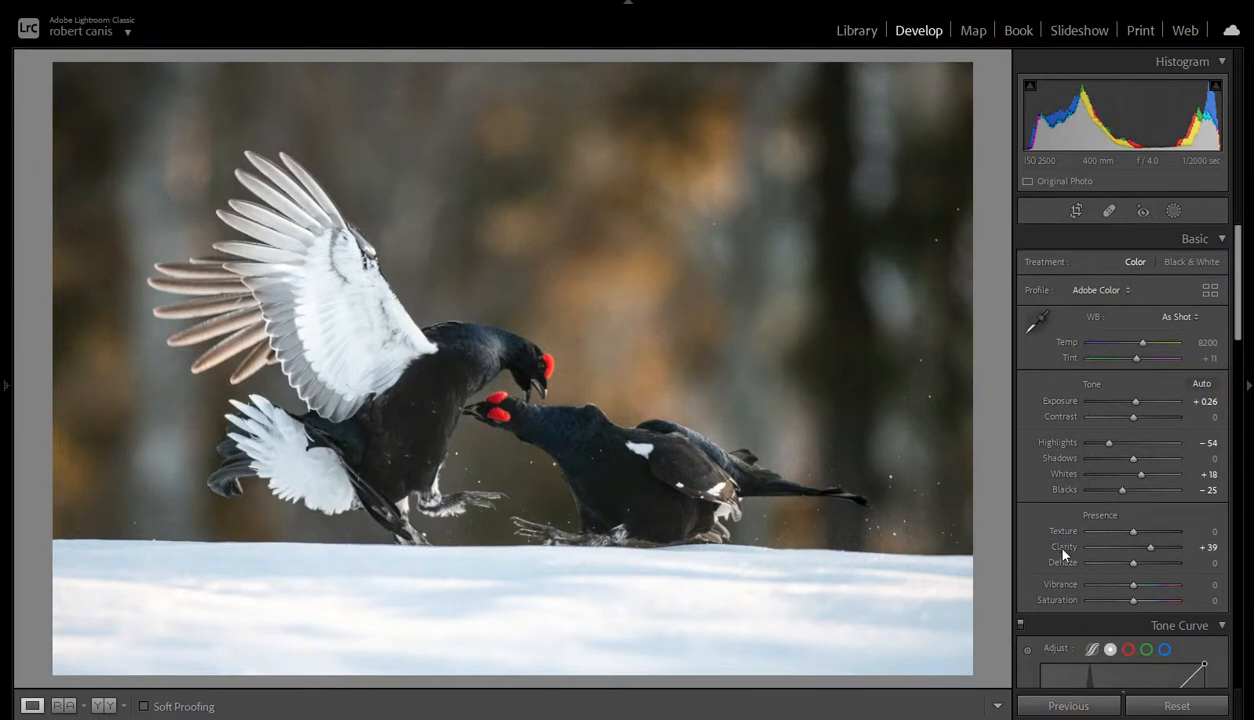
pyautogui.doubleClick(1063, 548)
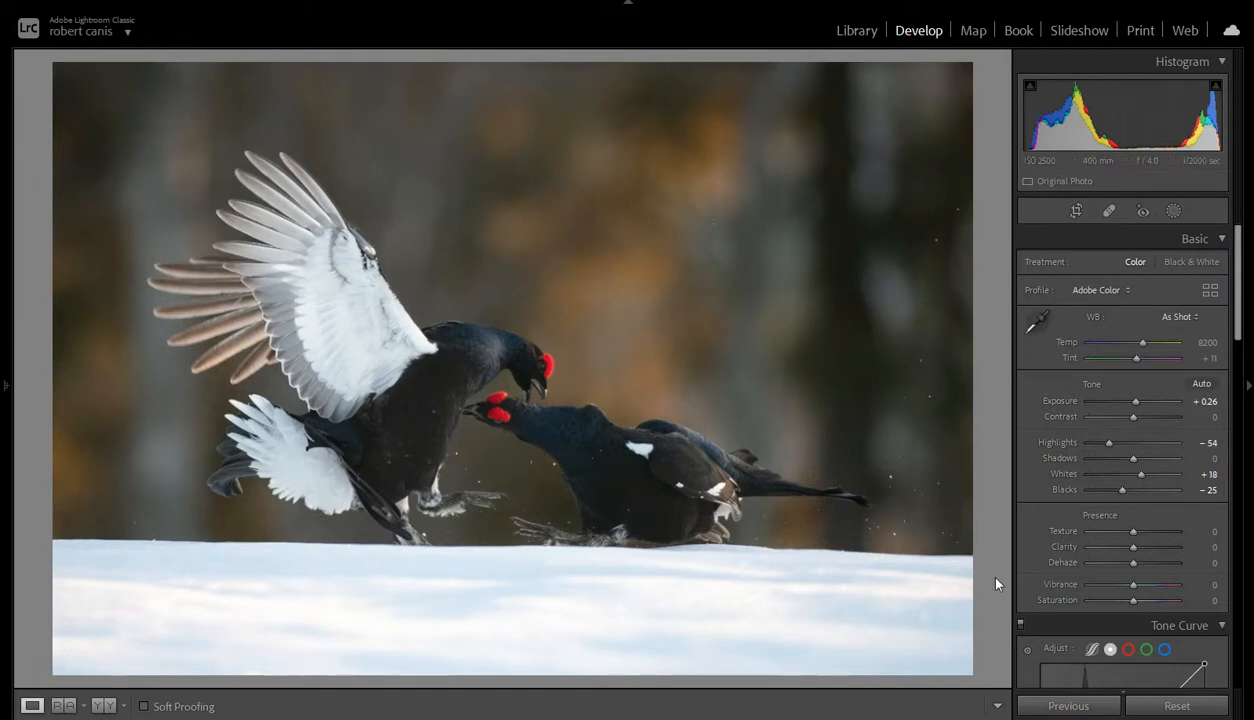
# Create a new mask of the two birds with Select Subject
pyautogui.click(1173, 211)
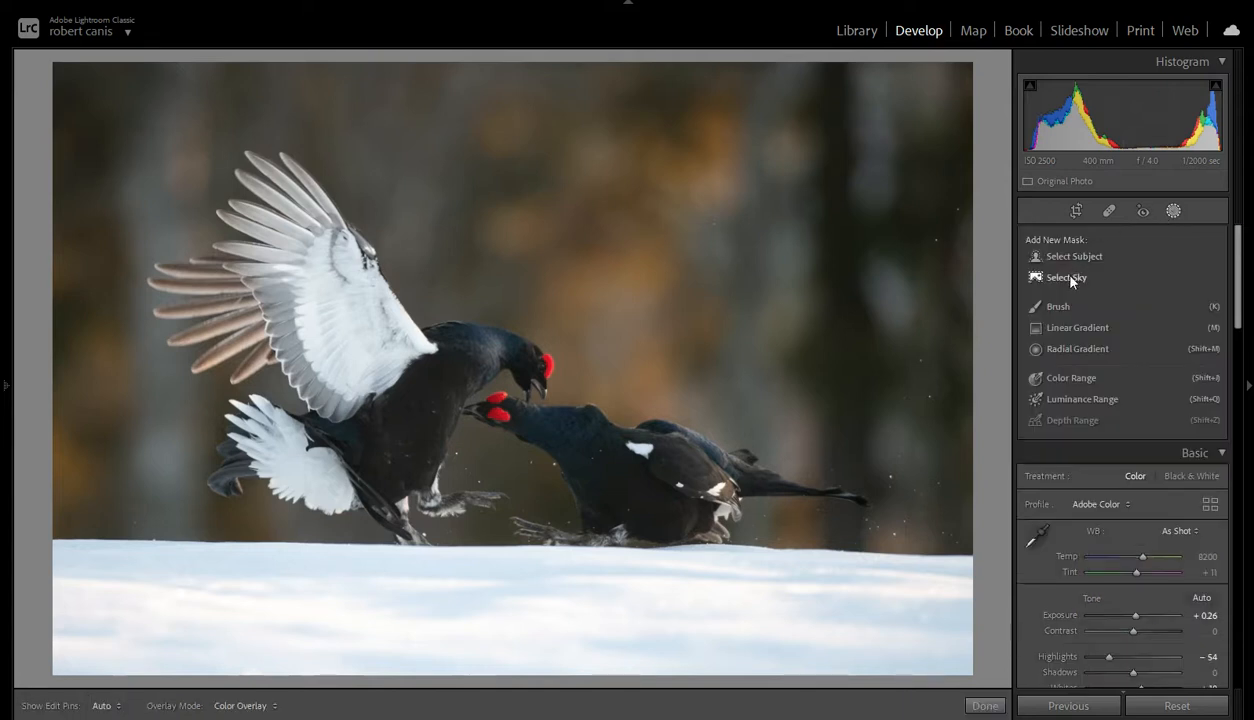
pyautogui.click(1062, 257)
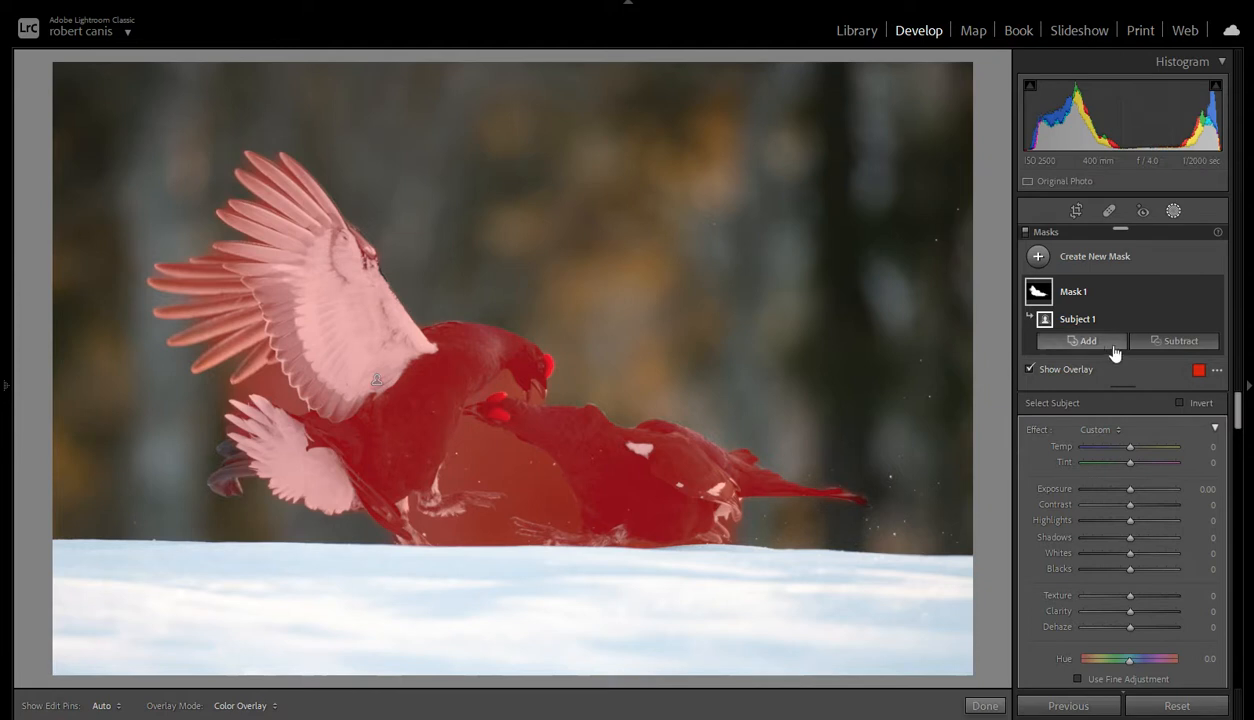
# Subtract the background gap between the two birds from the subject mask with a brush, reducing its size to 3.0 for the edges
pyautogui.click(1167, 343)
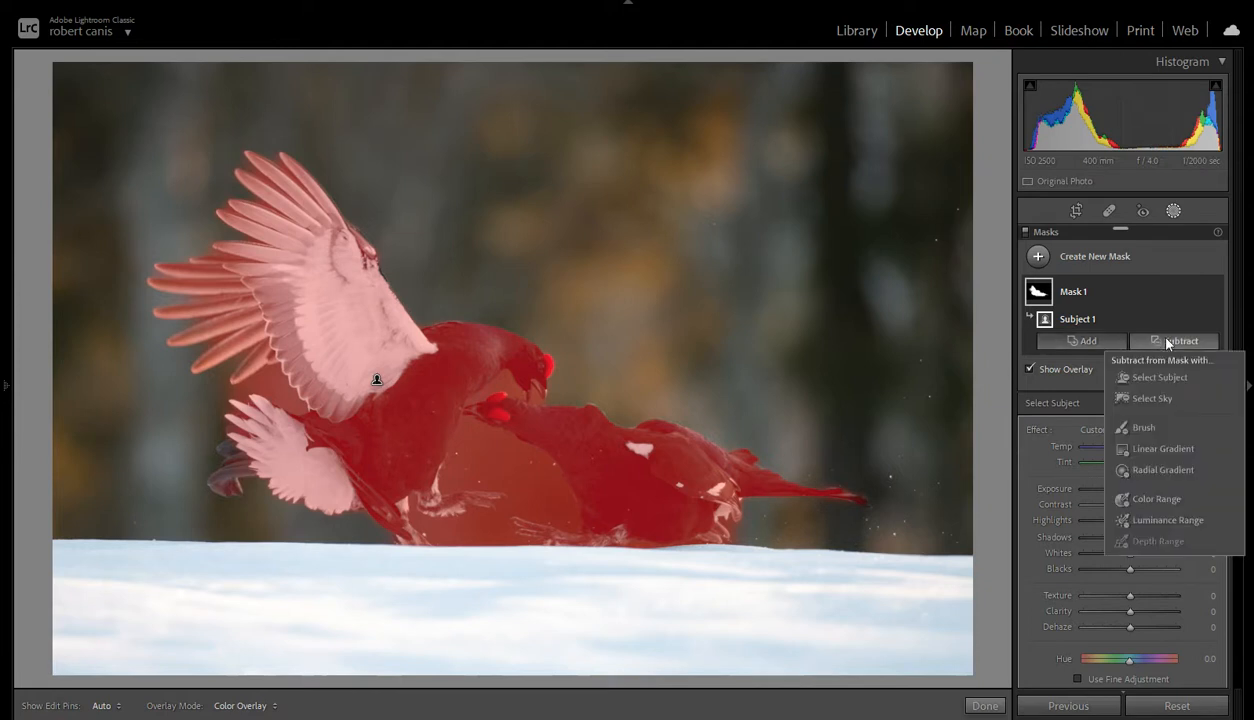
pyautogui.click(1122, 422)
pyautogui.scroll(2, 546, 481)
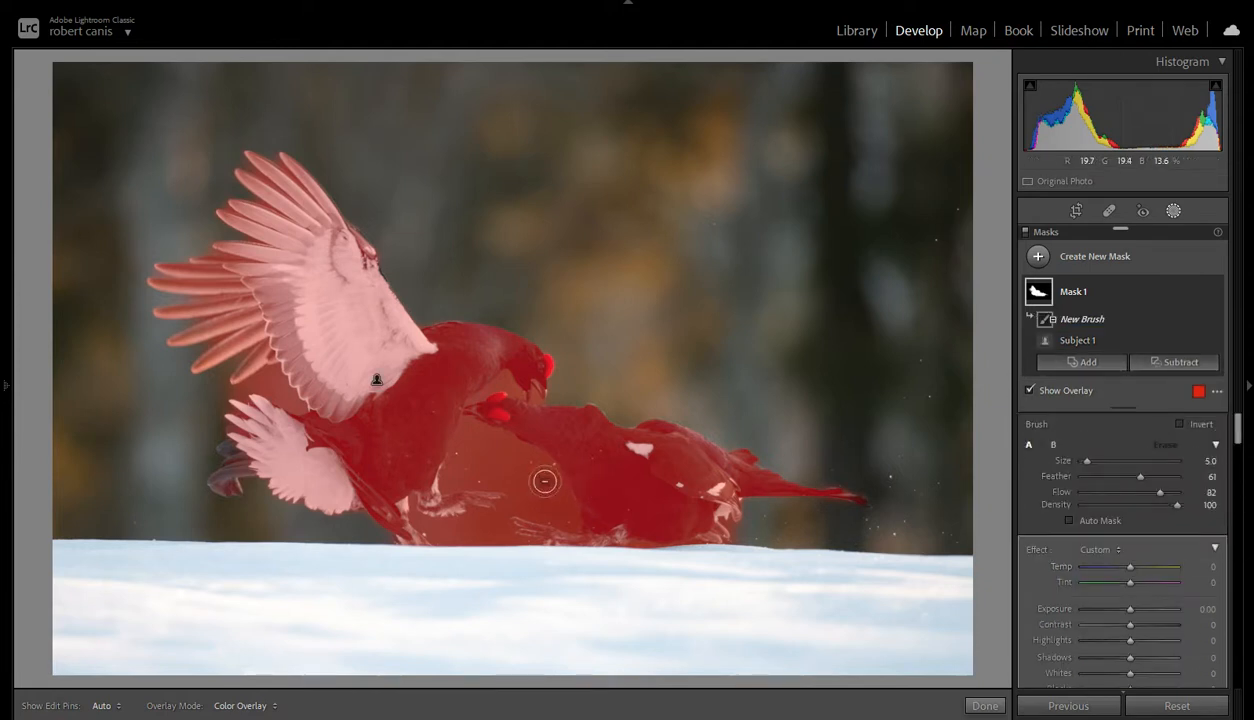
pyautogui.moveTo(540, 493)
pyautogui.mouseDown()
pyautogui.moveTo(568, 510)
pyautogui.moveTo(542, 477)
pyautogui.moveTo(471, 442)
pyautogui.moveTo(480, 459)
pyautogui.moveTo(524, 466)
pyautogui.moveTo(466, 437)
pyautogui.moveTo(503, 439)
pyautogui.moveTo(534, 464)
pyautogui.moveTo(546, 499)
pyautogui.moveTo(511, 487)
pyautogui.moveTo(511, 504)
pyautogui.moveTo(477, 532)
pyautogui.moveTo(508, 535)
pyautogui.moveTo(452, 540)
pyautogui.moveTo(430, 523)
pyautogui.moveTo(526, 493)
pyautogui.moveTo(439, 489)
pyautogui.moveTo(479, 436)
pyautogui.moveTo(455, 472)
pyautogui.moveTo(492, 473)
pyautogui.moveTo(457, 477)
pyautogui.moveTo(528, 479)
pyautogui.moveTo(519, 458)
pyautogui.moveTo(546, 467)
pyautogui.moveTo(556, 494)
pyautogui.moveTo(470, 424)
pyautogui.moveTo(441, 471)
pyautogui.moveTo(473, 426)
pyautogui.moveTo(525, 455)
pyautogui.moveTo(480, 443)
pyautogui.moveTo(463, 471)
pyautogui.moveTo(508, 483)
pyautogui.moveTo(471, 521)
pyautogui.moveTo(418, 524)
pyautogui.moveTo(452, 540)
pyautogui.moveTo(416, 501)
pyautogui.moveTo(423, 520)
pyautogui.moveTo(475, 540)
pyautogui.moveTo(518, 540)
pyautogui.moveTo(539, 505)
pyautogui.moveTo(570, 516)
pyautogui.moveTo(529, 517)
pyautogui.moveTo(510, 535)
pyautogui.moveTo(579, 546)
pyautogui.moveTo(472, 542)
pyautogui.moveTo(498, 536)
pyautogui.moveTo(417, 514)
pyautogui.moveTo(440, 527)
pyautogui.moveTo(463, 509)
pyautogui.moveTo(556, 500)
pyautogui.moveTo(479, 445)
pyautogui.mouseUp()
pyautogui.press('[')
pyautogui.press('[')
pyautogui.press('h')
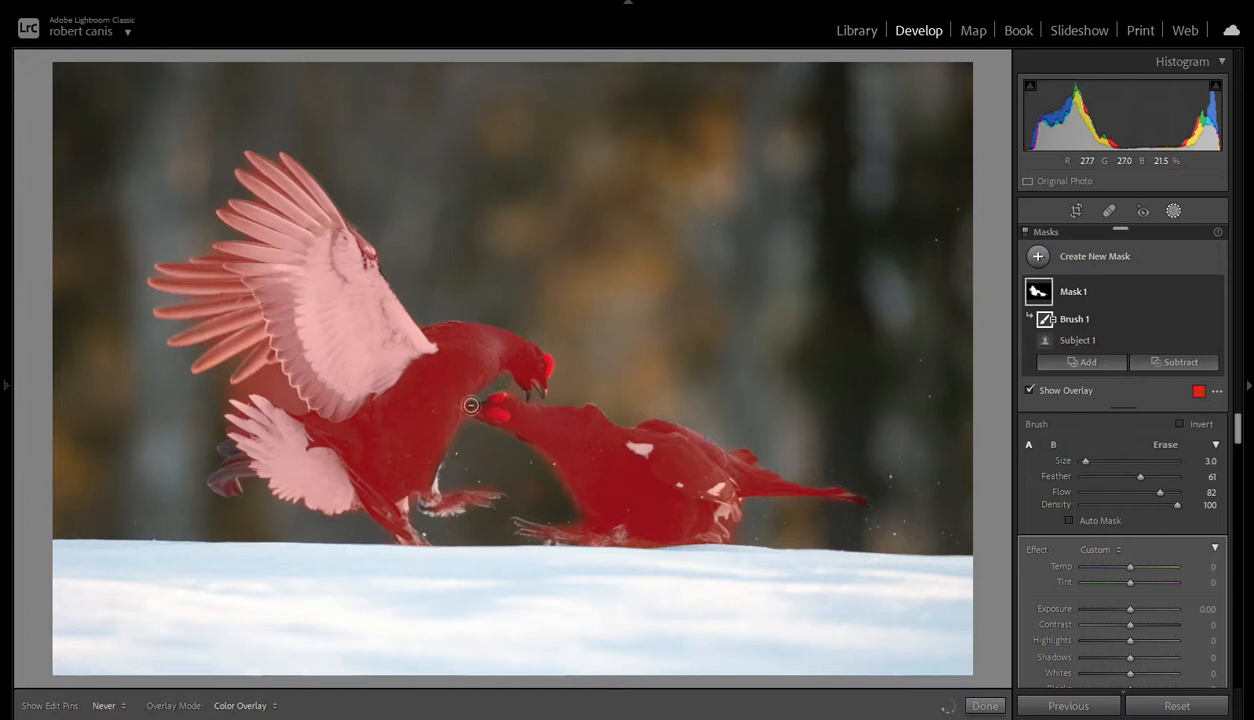
pyautogui.press('h')
pyautogui.press('h')
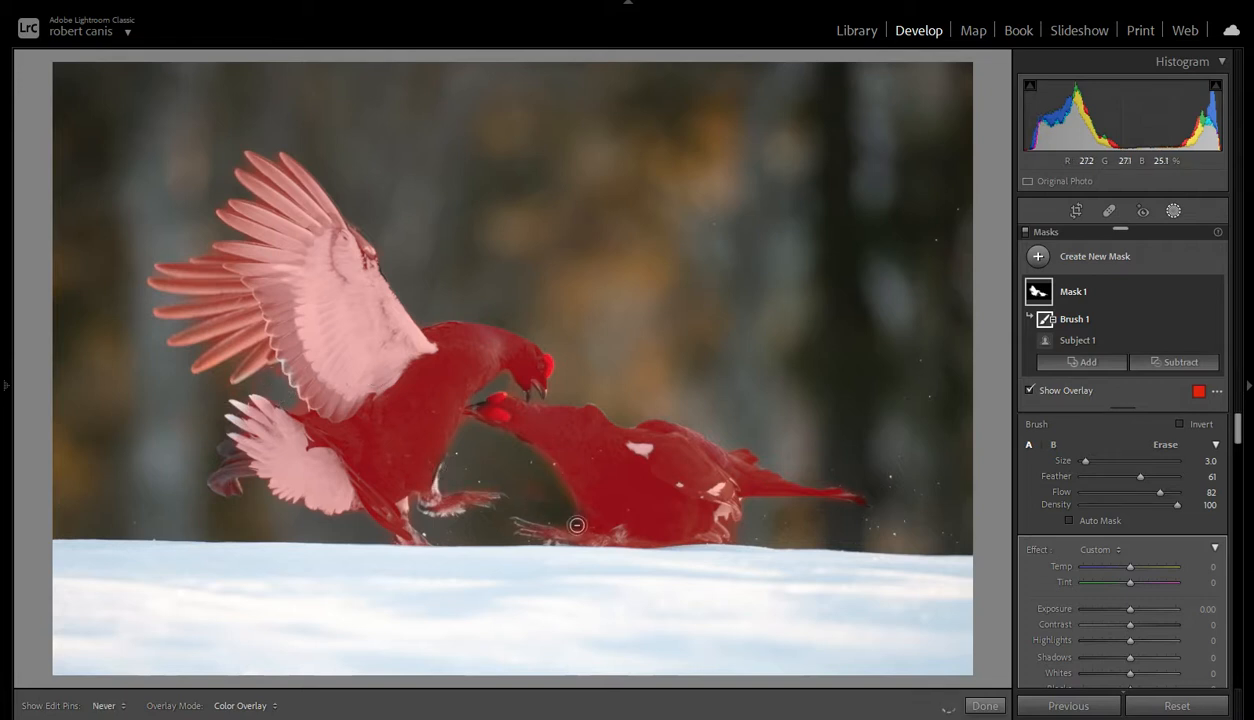
pyautogui.press('h')
# Toggle the mask overlay off and on to check which parts of the birds are covered
pyautogui.click(1030, 392)
pyautogui.click(1028, 391)
pyautogui.click(1029, 392)
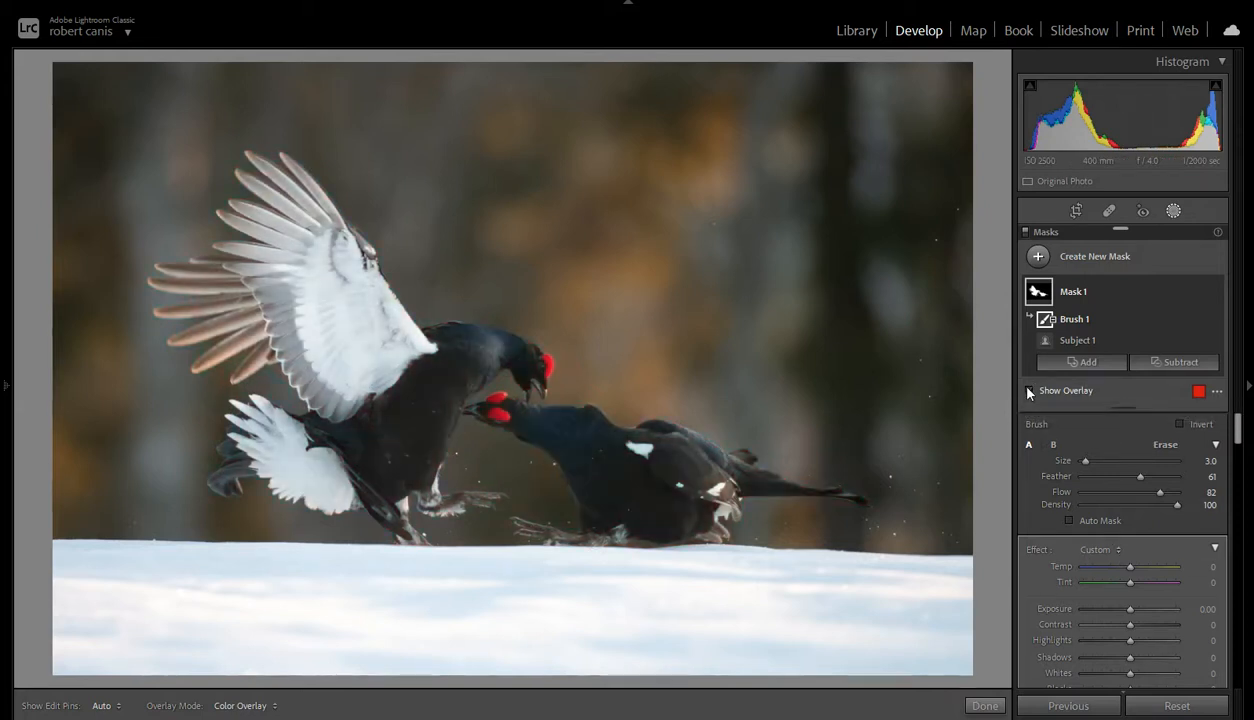
pyautogui.click(1029, 391)
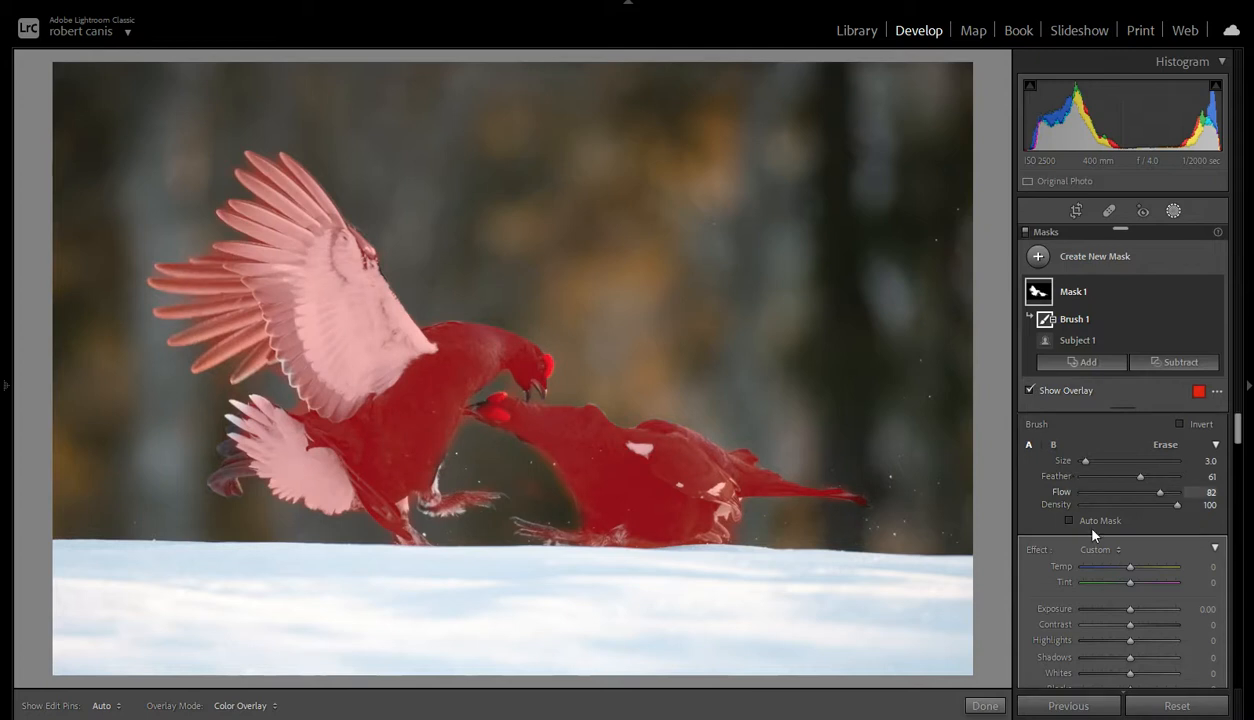
# Try out a clarity adjustment on the birds' mask with the overlay hidden and reset it
pyautogui.scroll(-2, 1129, 578)
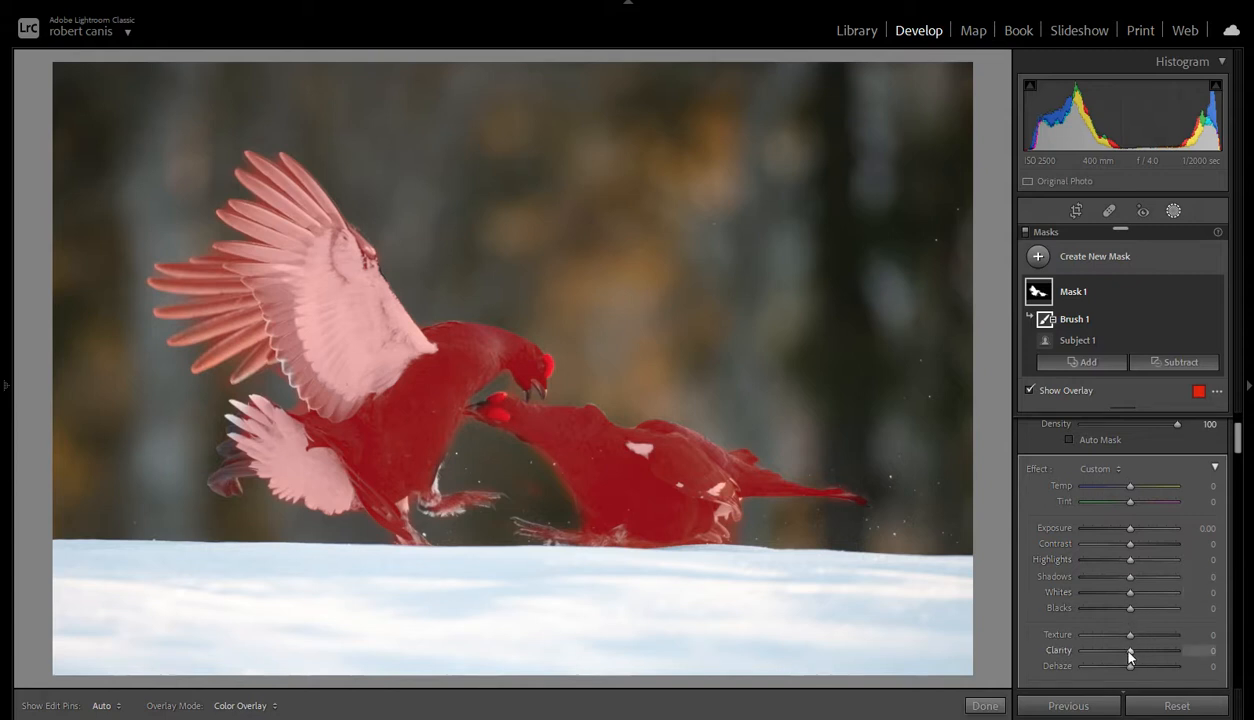
pyautogui.press('o')
pyautogui.moveTo(1130, 655); pyautogui.dragTo(1127, 668)
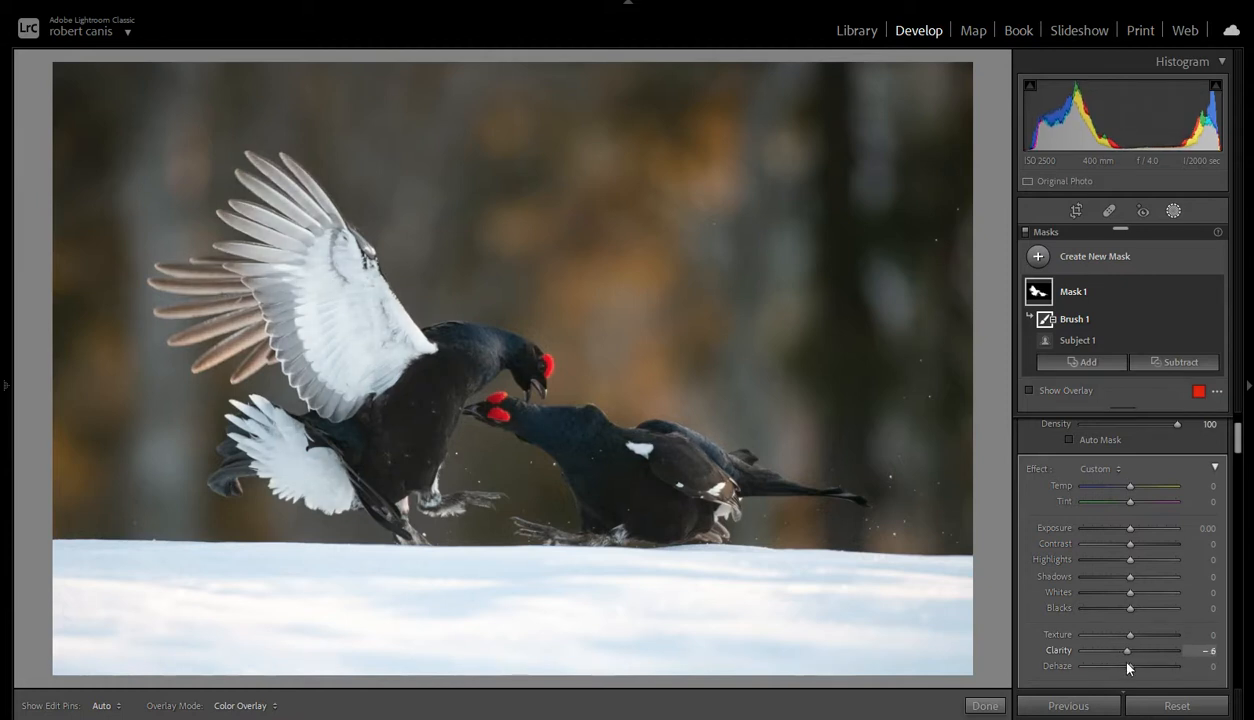
pyautogui.doubleClick(1058, 648)
pyautogui.press('o')
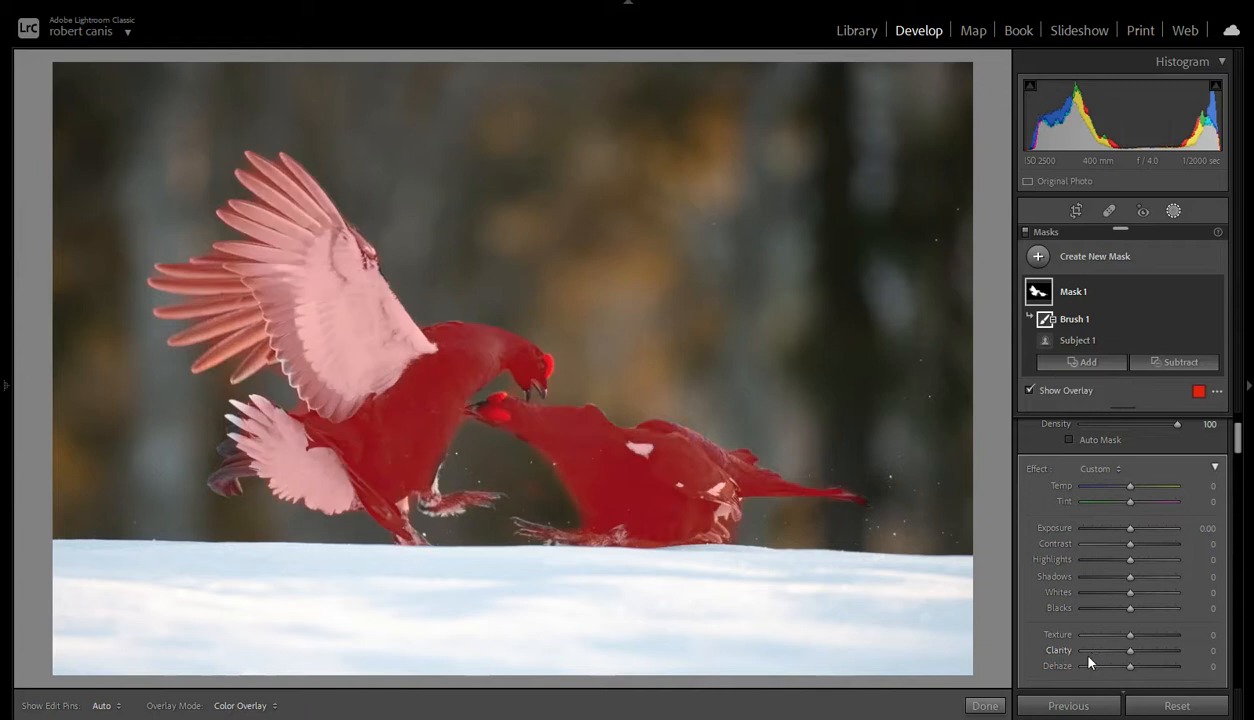
pyautogui.press('o')
# Try a clarity of 20 on the birds' mask, reset it and show the mask overlay again
pyautogui.click(1197, 652)
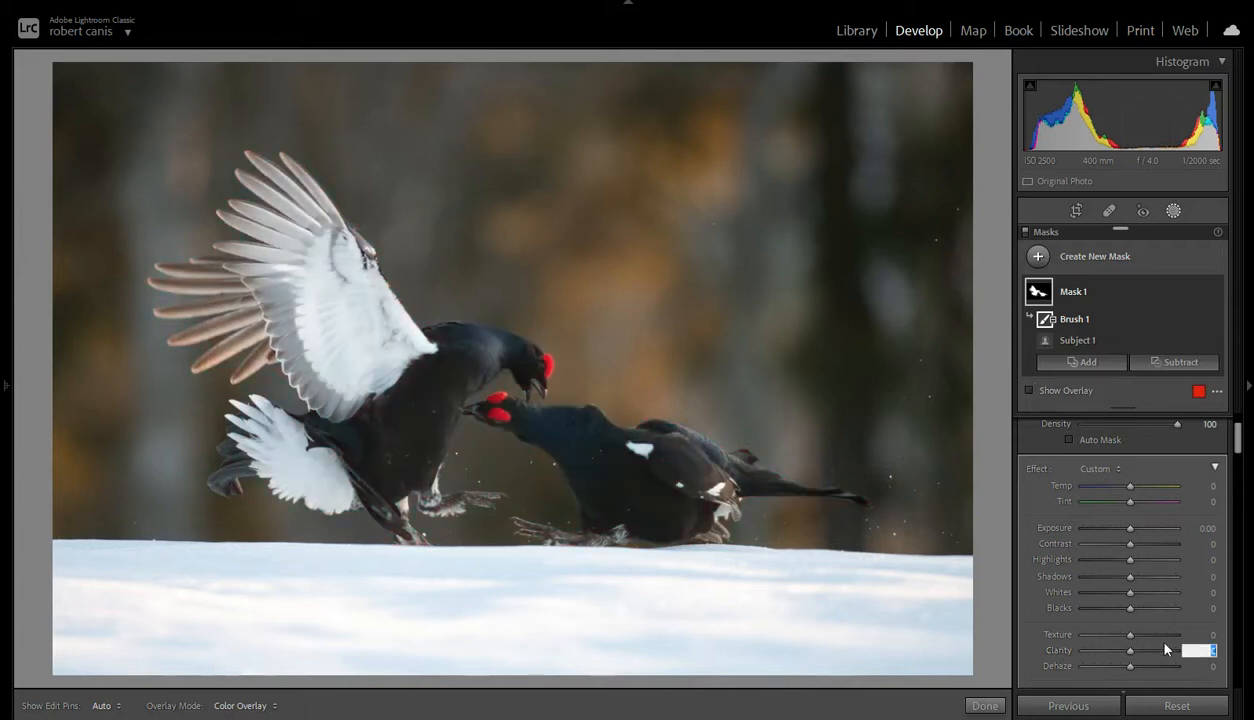
pyautogui.write('20')
pyautogui.press('Return')
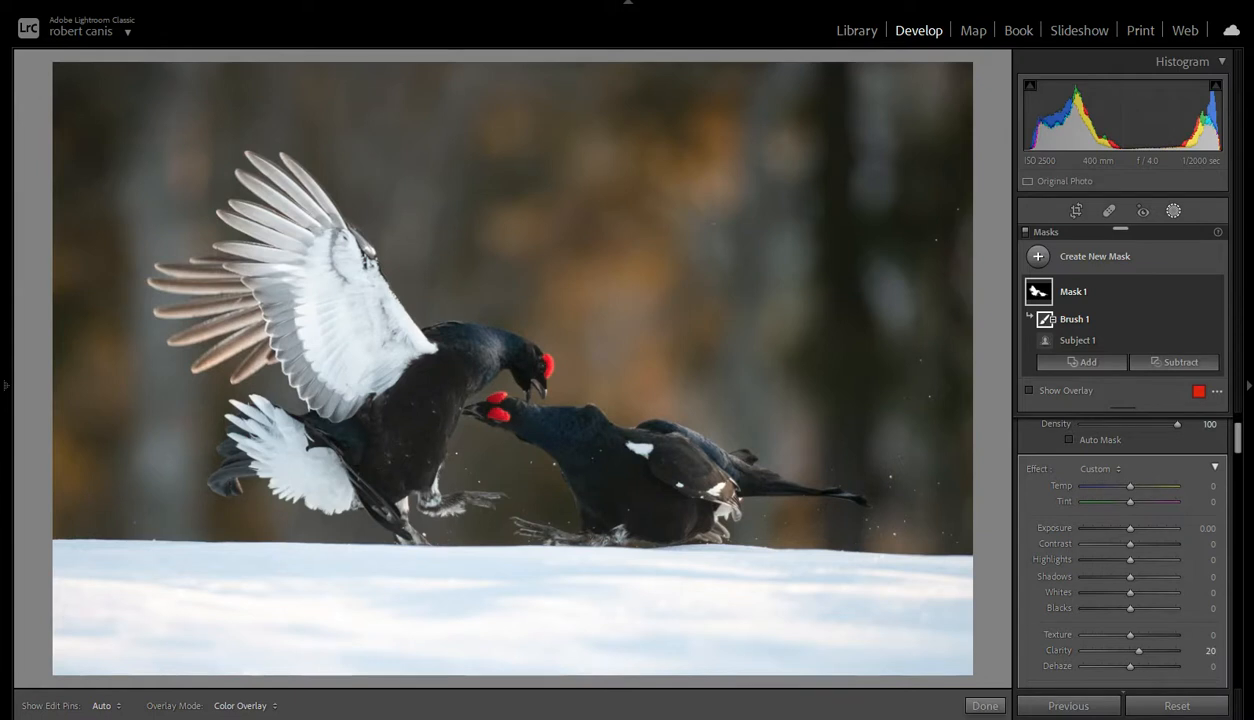
pyautogui.doubleClick(1062, 651)
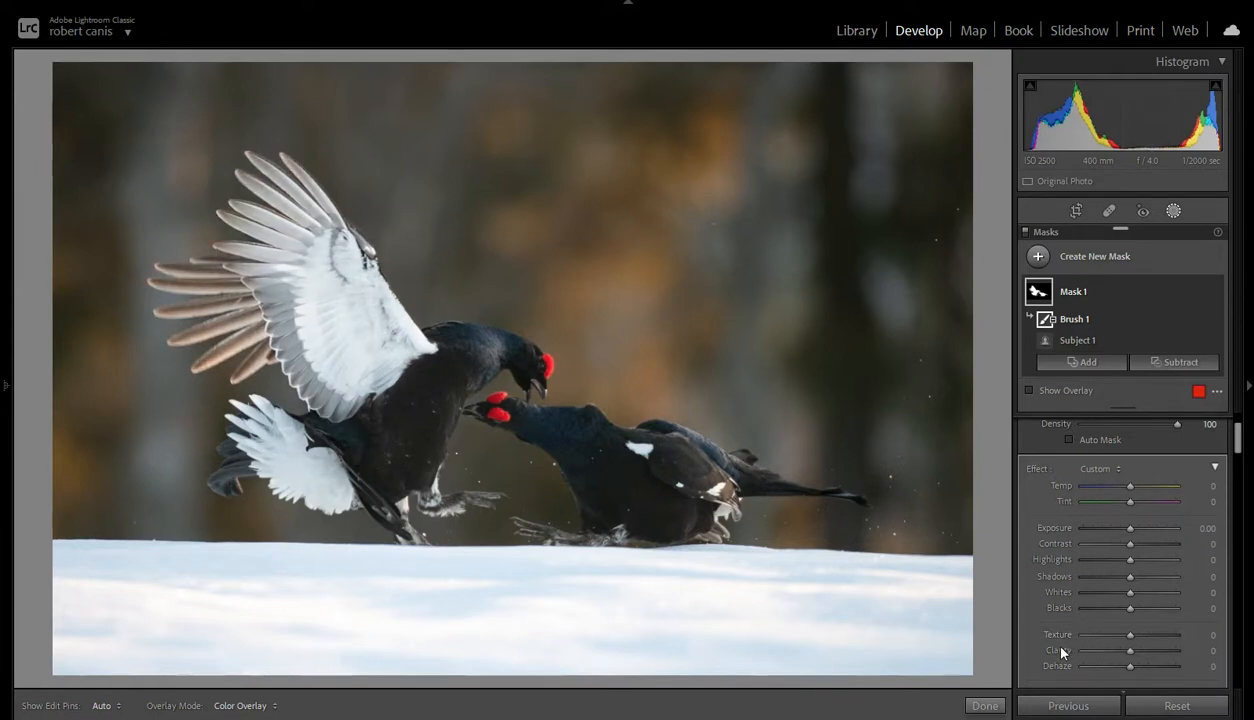
pyautogui.press('o')
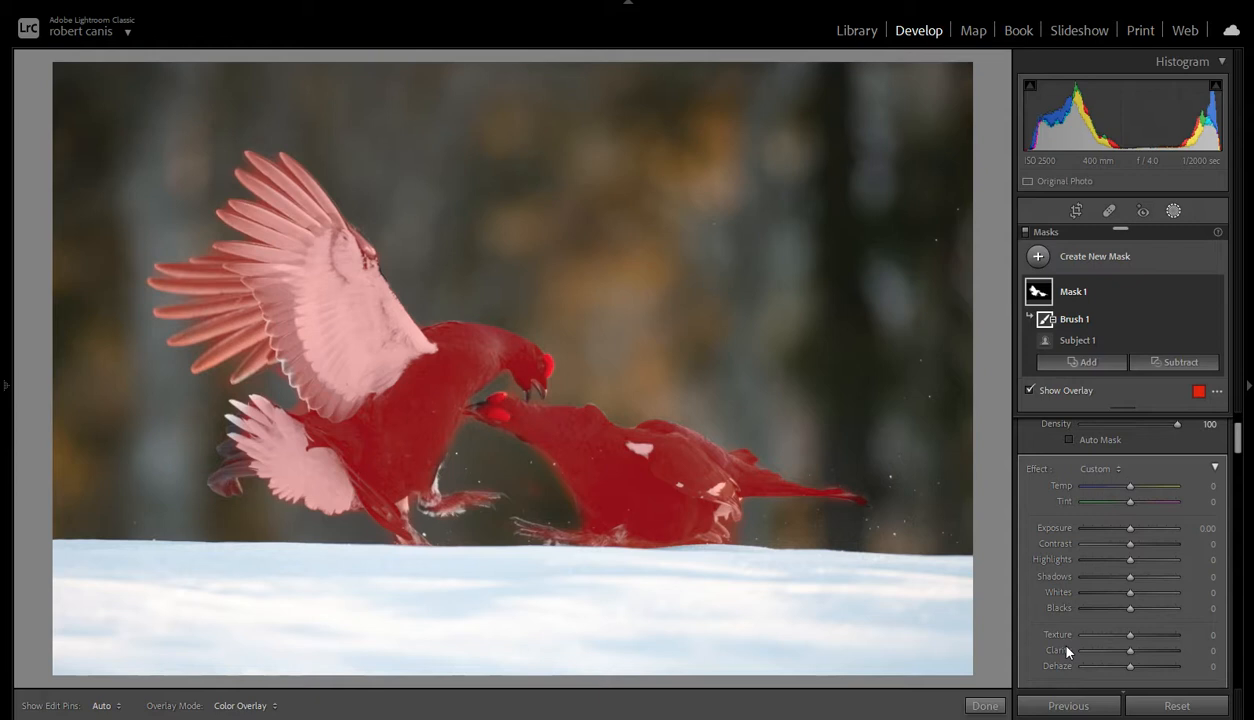
# Set the clarity of the birds' mask to 20 and close masking
pyautogui.click(1204, 652)
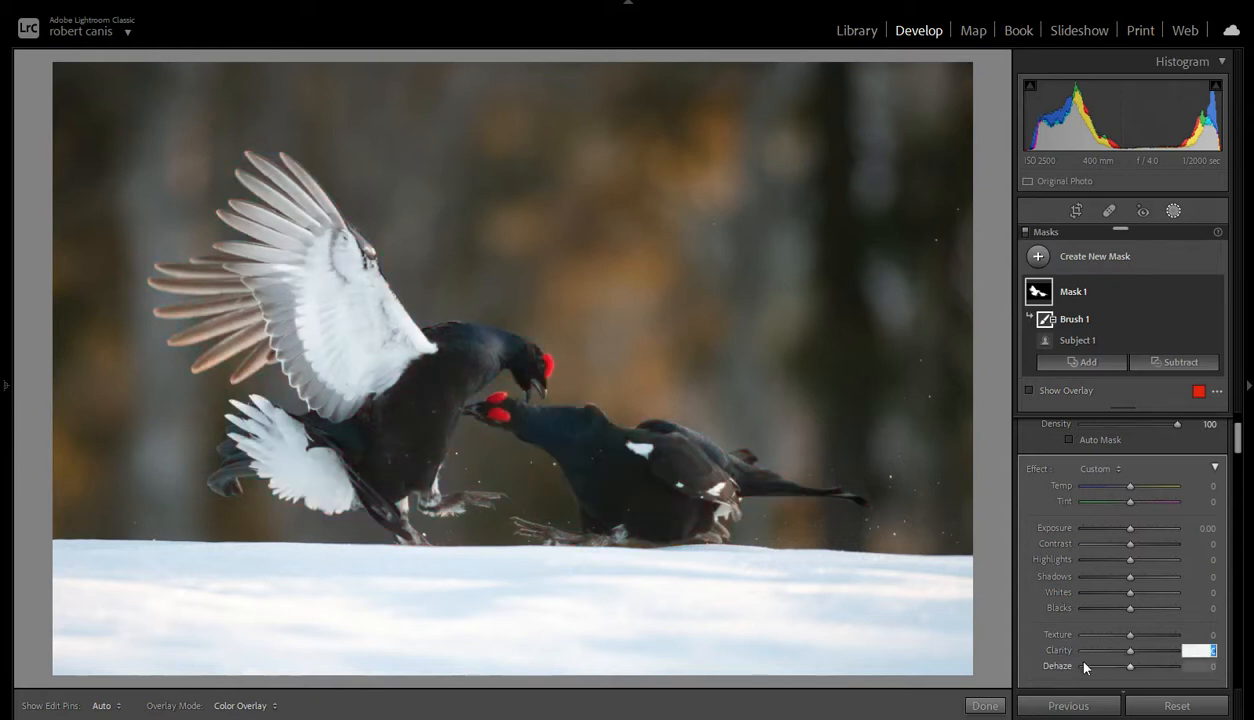
pyautogui.write('20')
pyautogui.press('Return')
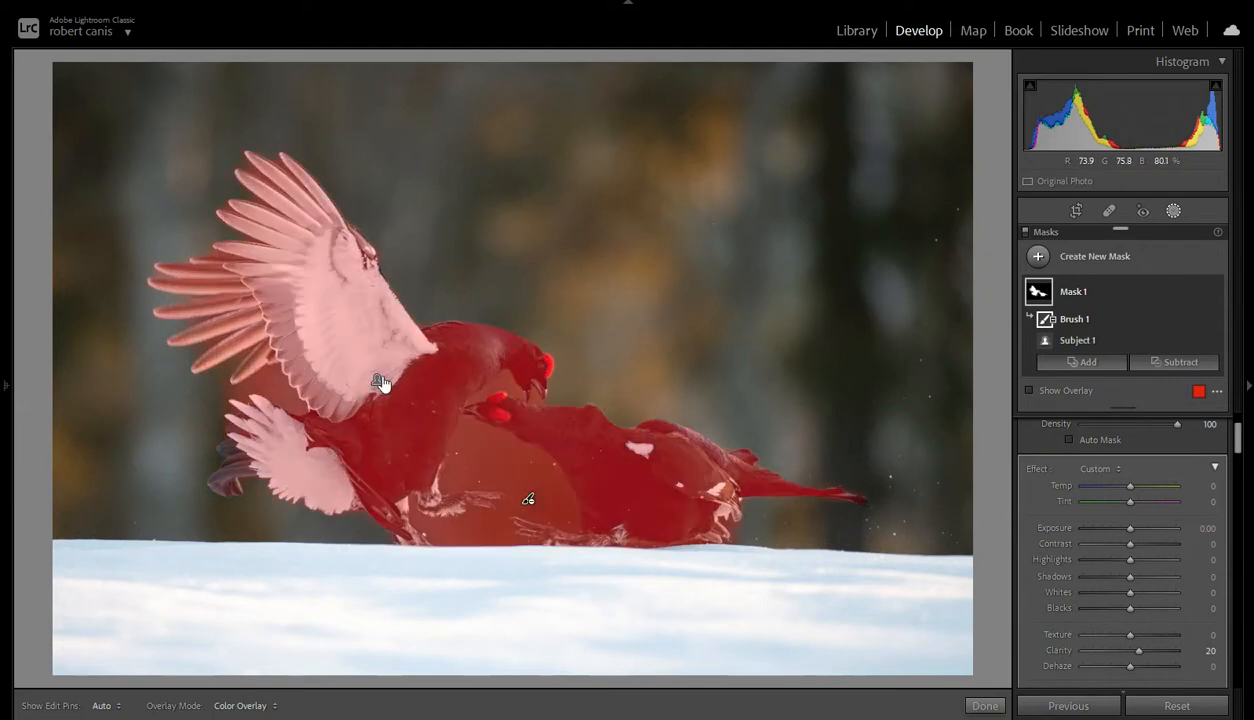
pyautogui.click(1173, 212)
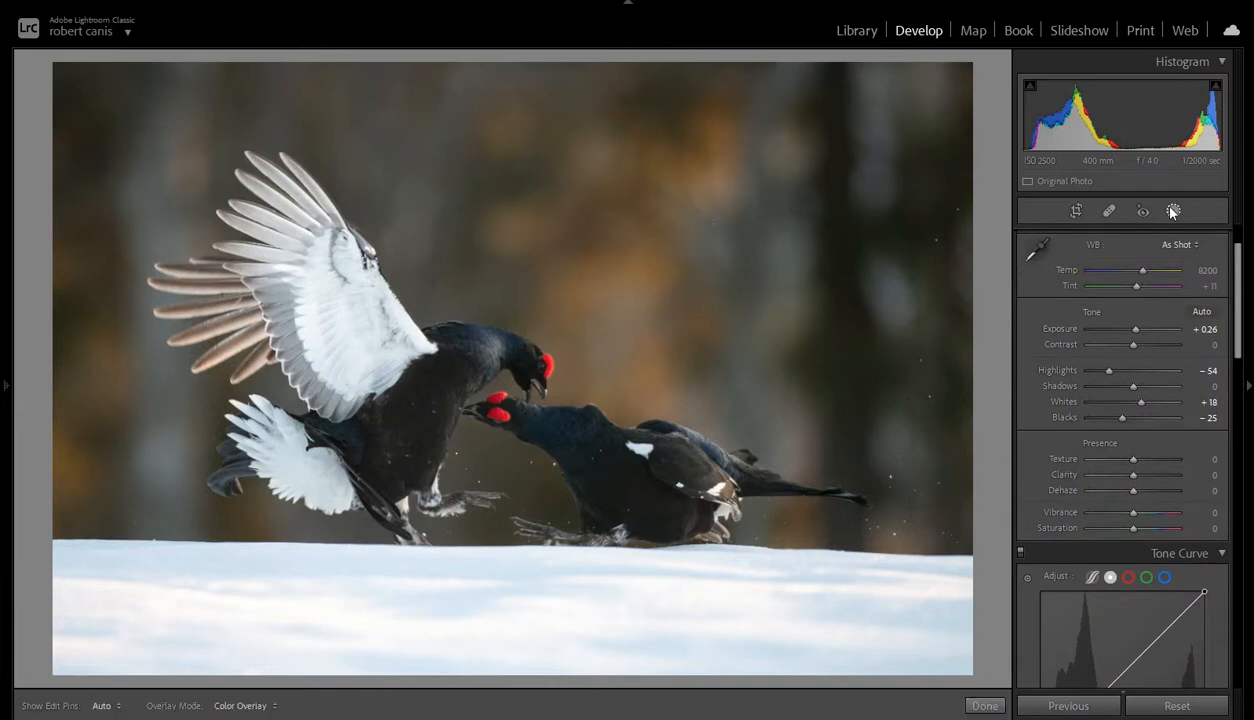
# Add a radial gradient mask as a tilted ellipse covering the white part of the left bird's raised wing
pyautogui.click(1173, 212)
pyautogui.click(1038, 258)
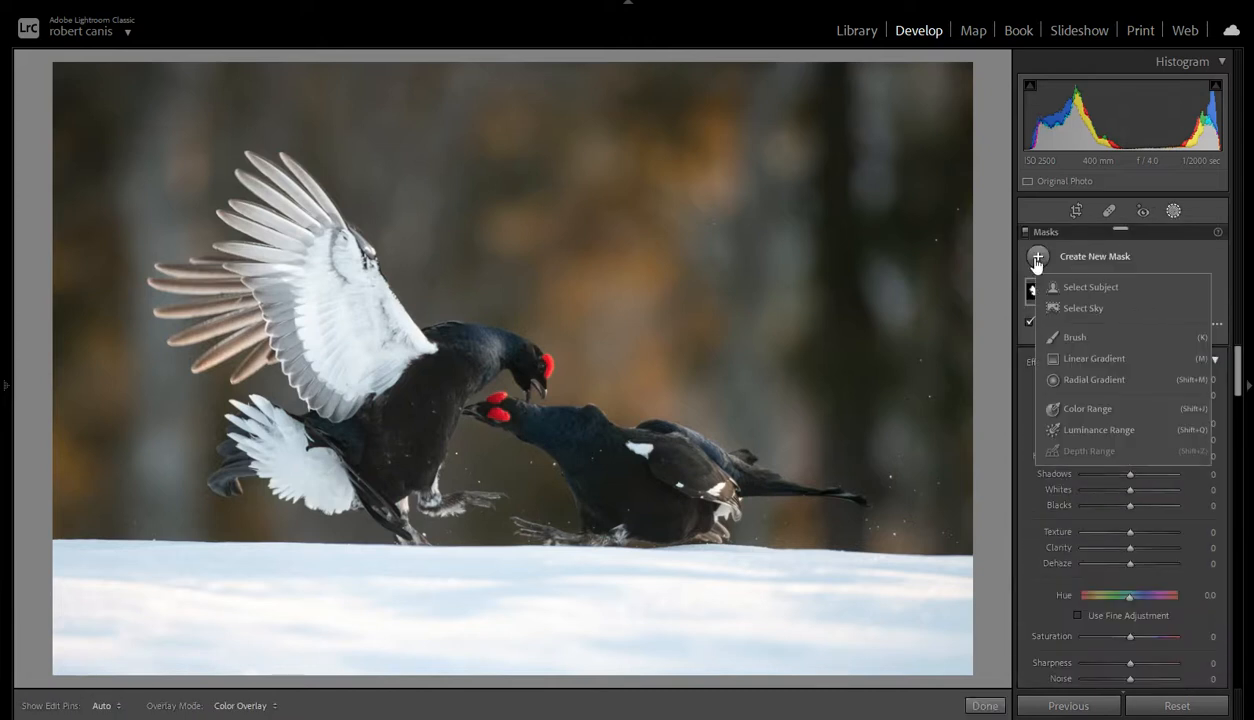
pyautogui.click(1079, 385)
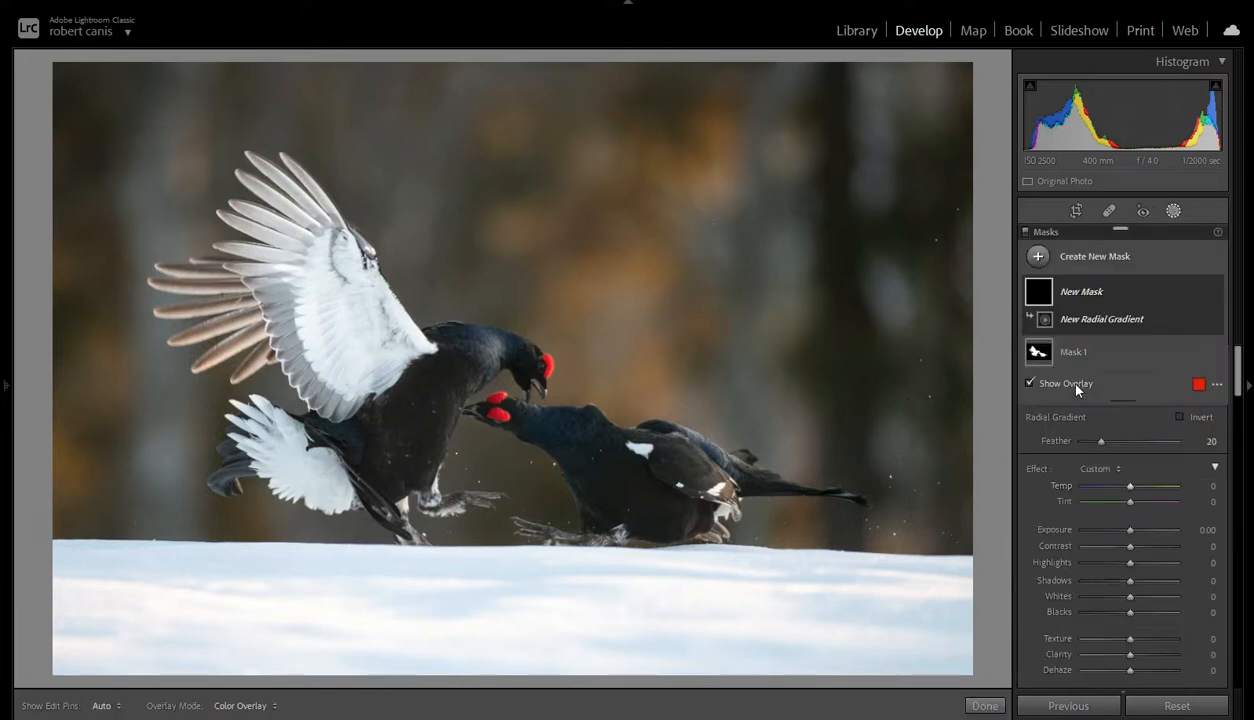
pyautogui.moveTo(322, 285); pyautogui.dragTo(400, 445)
pyautogui.moveTo(390, 390); pyautogui.dragTo(438, 332)
pyautogui.moveTo(342, 293); pyautogui.dragTo(343, 297)
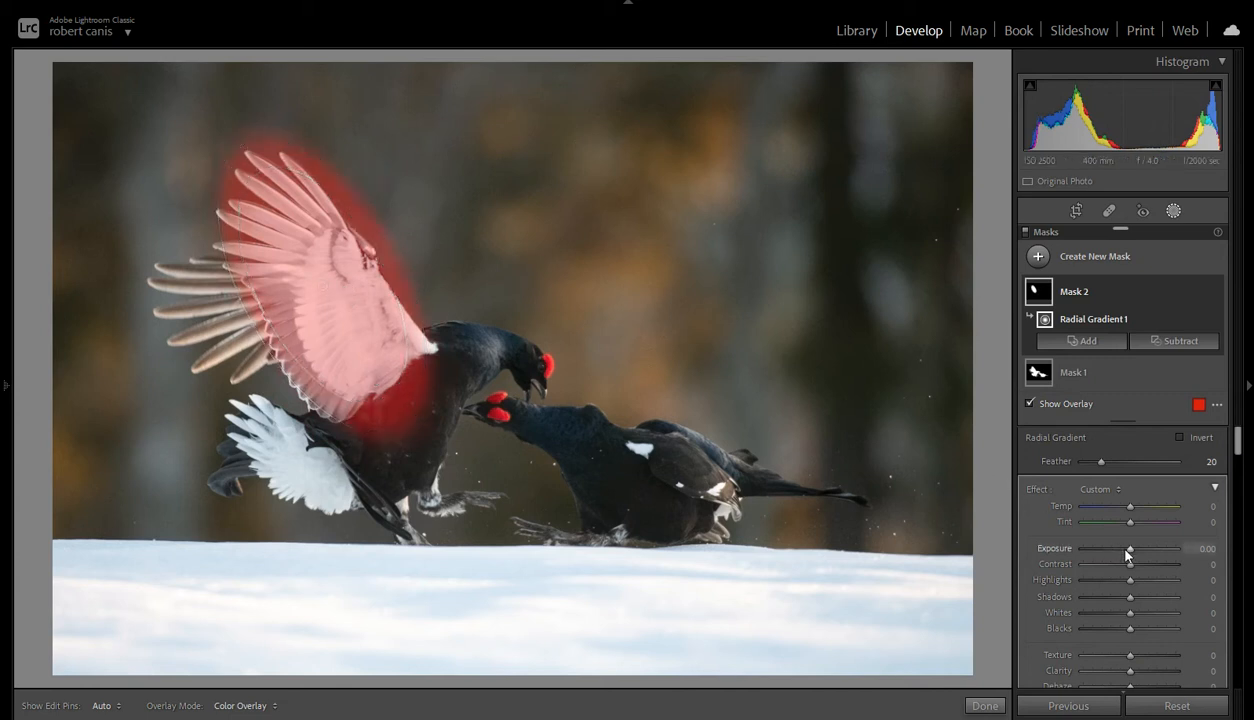
# Try an exposure of -1.11 and highlights of -50 on the wing's radial mask, resetting each one
pyautogui.moveTo(1131, 549); pyautogui.dragTo(1118, 548)
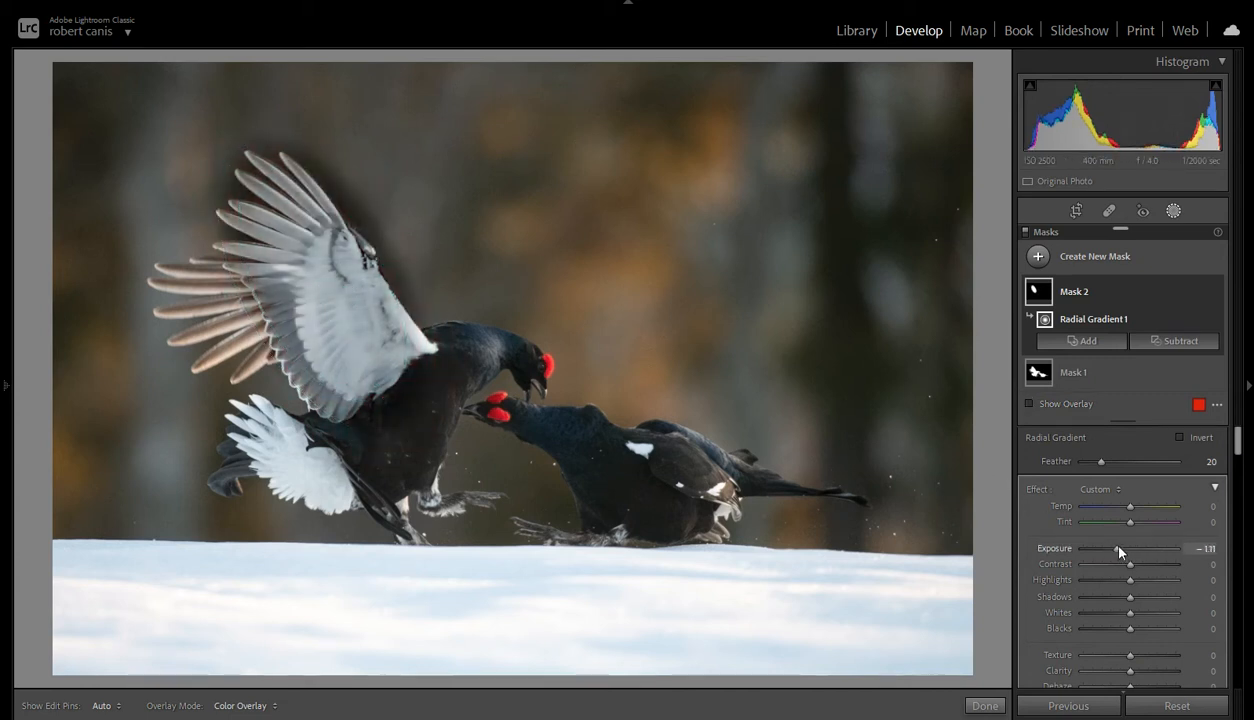
pyautogui.doubleClick(1047, 547)
pyautogui.moveTo(1131, 580); pyautogui.dragTo(1116, 580)
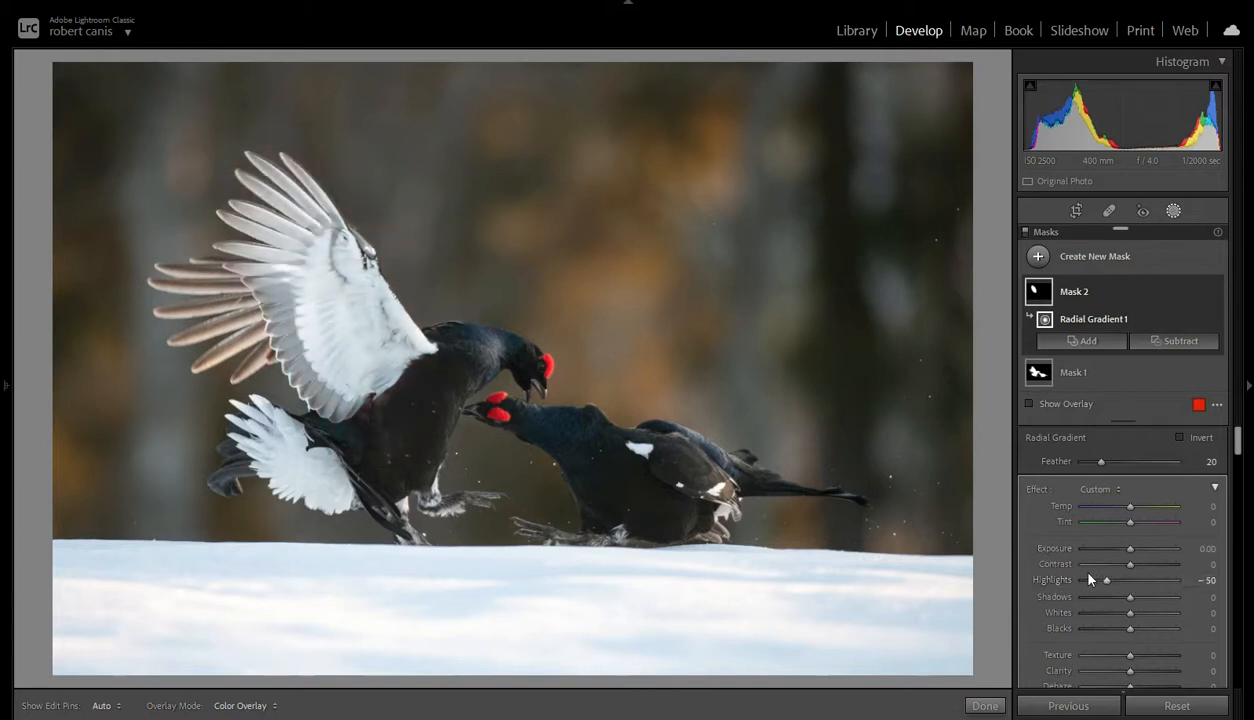
pyautogui.doubleClick(1056, 580)
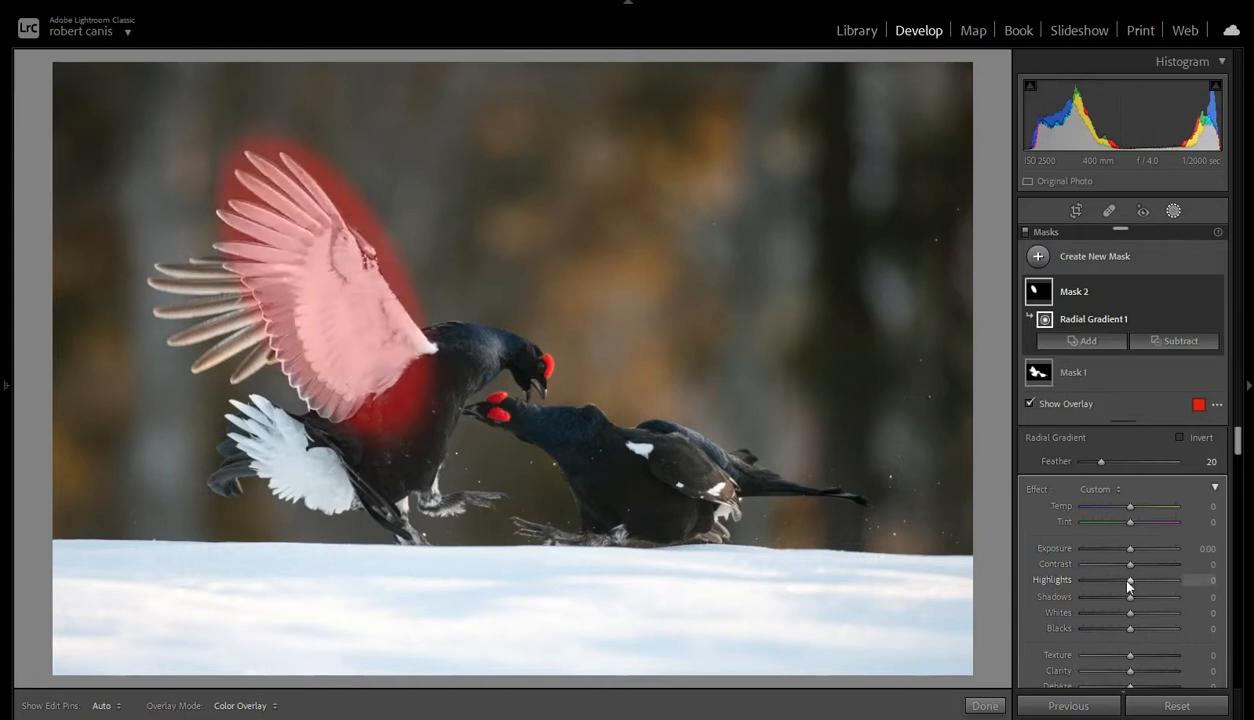
# Lower the highlights inside the wing's radial mask and close masking
pyautogui.moveTo(1130, 580); pyautogui.dragTo(1112, 586)
pyautogui.click(1166, 216)
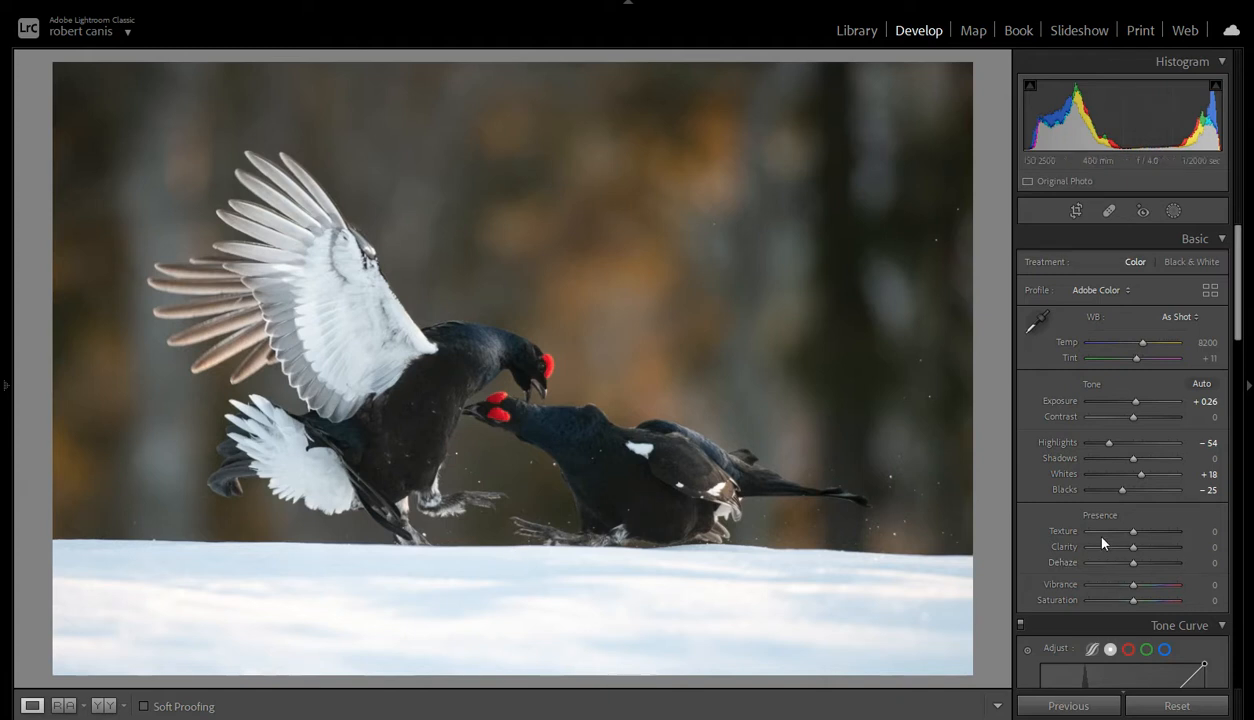
# Turn on chromatic aberration removal and profile corrections for the lens
pyautogui.scroll(-15, 1100, 520)
pyautogui.scroll(5, 1107, 515)
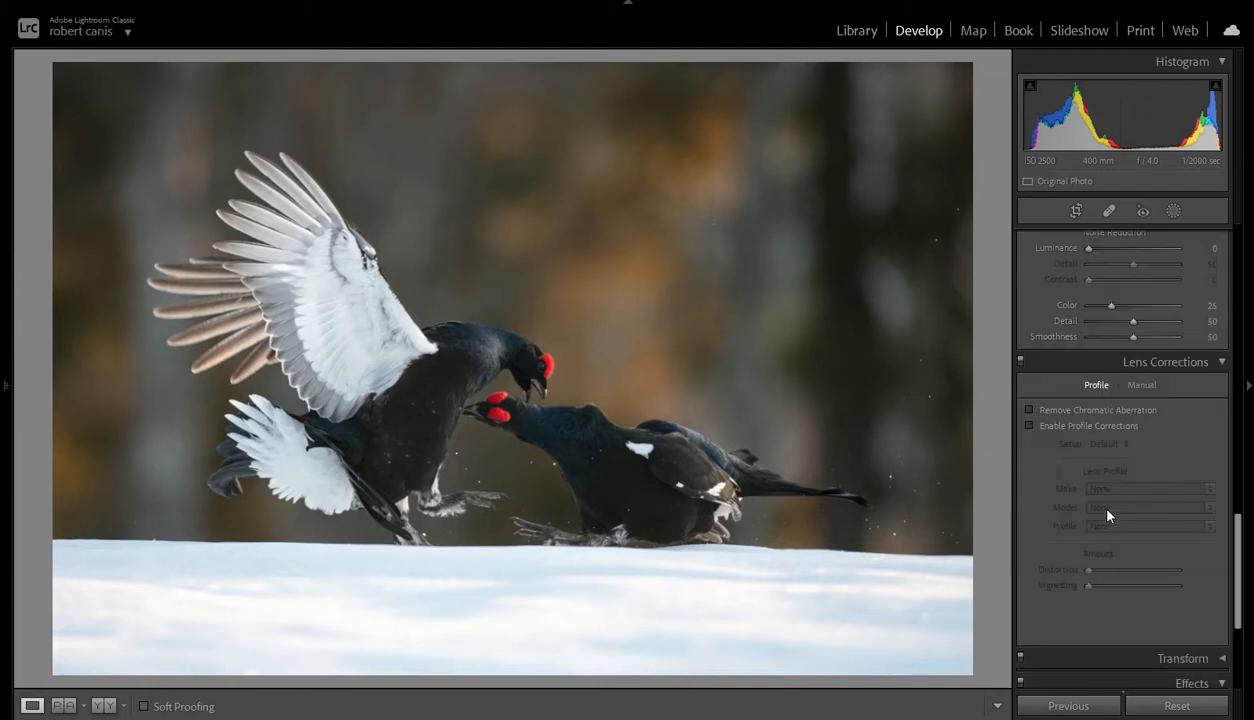
pyautogui.click(1029, 411)
pyautogui.click(1029, 425)
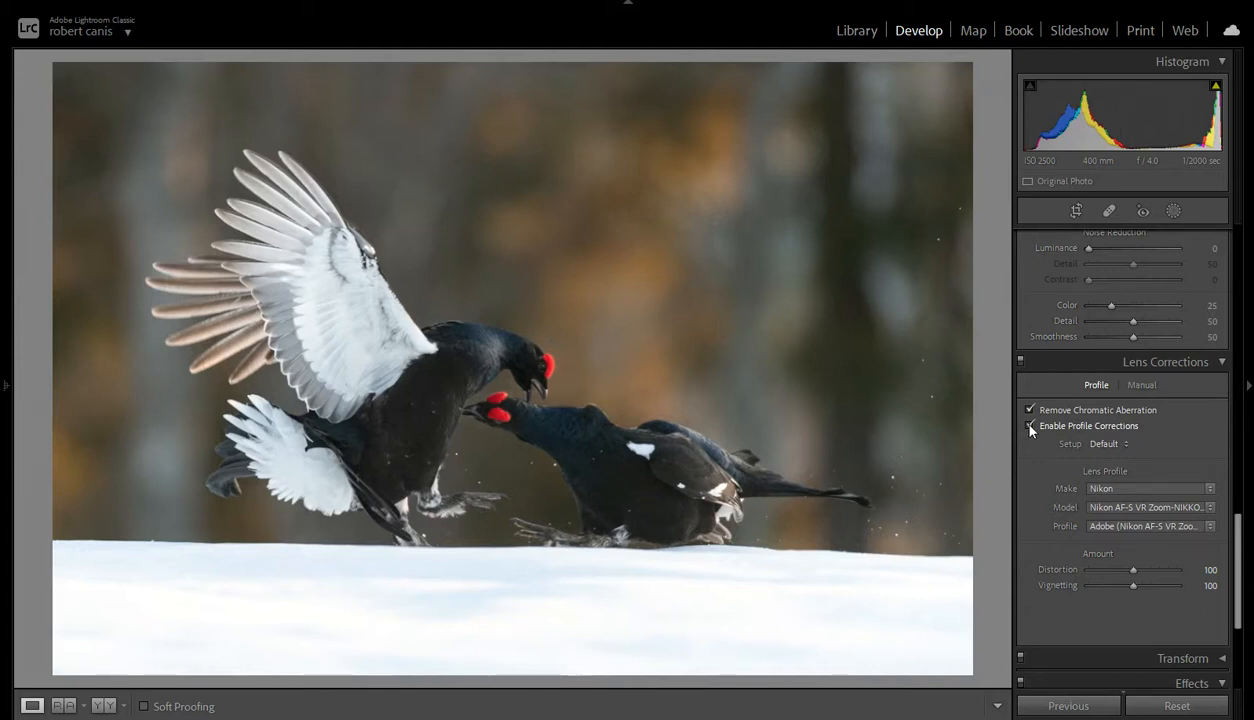
# Compare the photo with lens profile corrections switched off and back on
pyautogui.click(1029, 425)
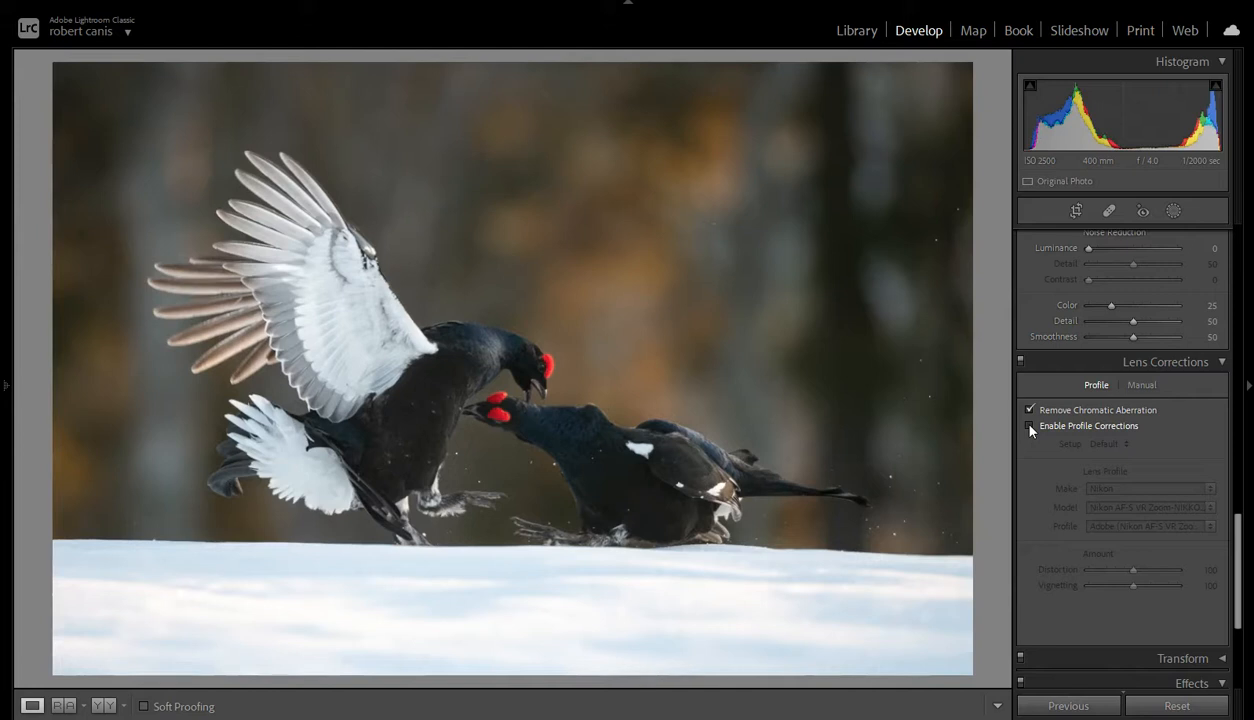
pyautogui.click(1030, 426)
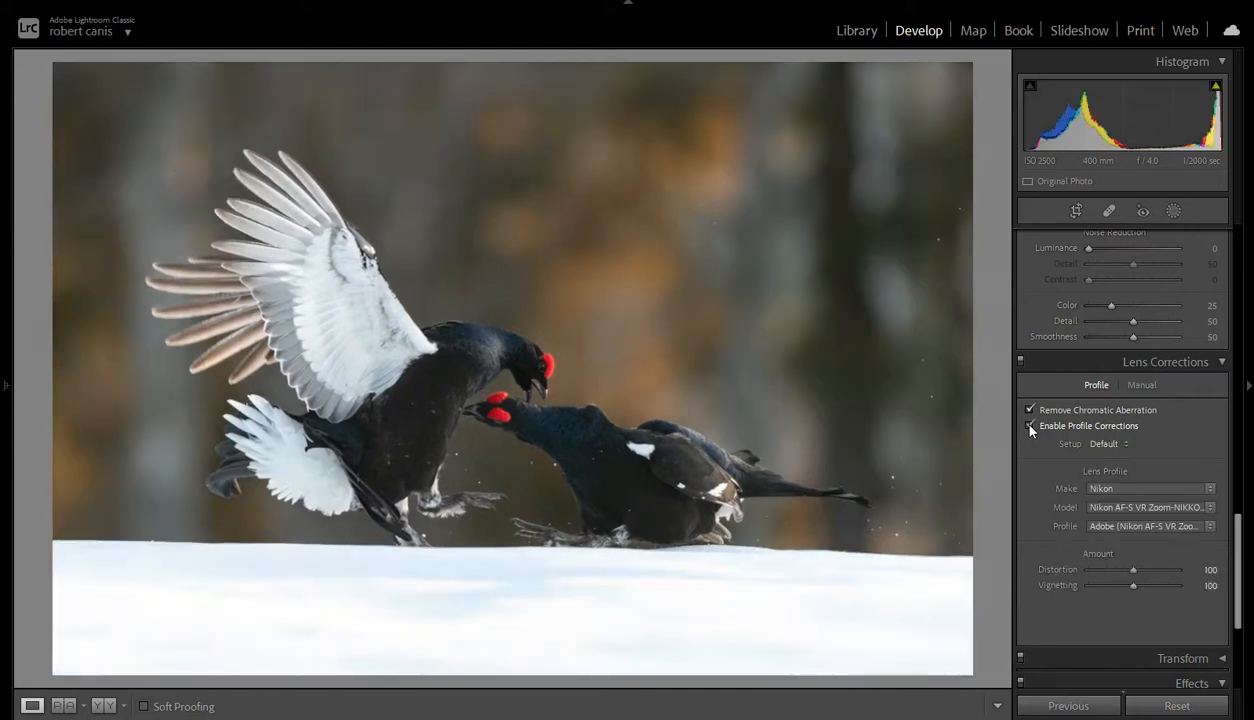
pyautogui.click(1095, 487)
pyautogui.click(1106, 474)
pyautogui.click(1106, 474)
pyautogui.click(1169, 467)
pyautogui.click(1120, 569)
# Set the post-crop vignetting amount to -15
pyautogui.scroll(-3, 1121, 572)
pyautogui.click(1203, 510)
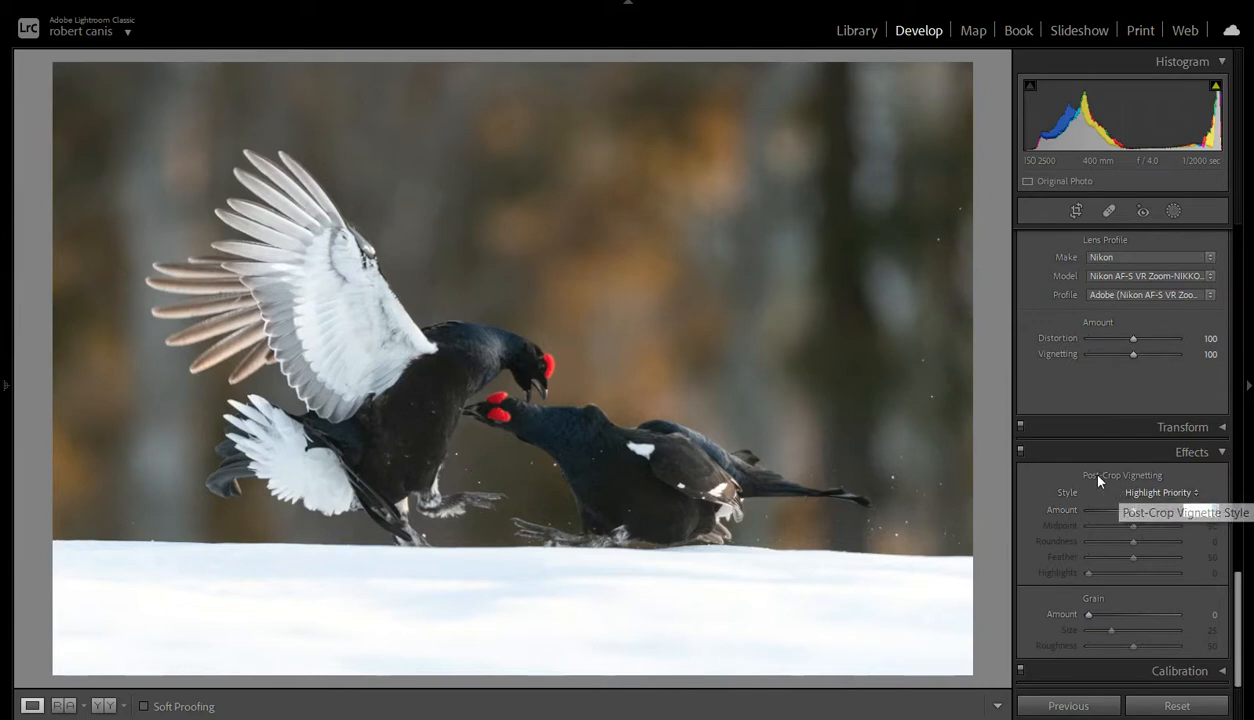
pyautogui.write('-10')
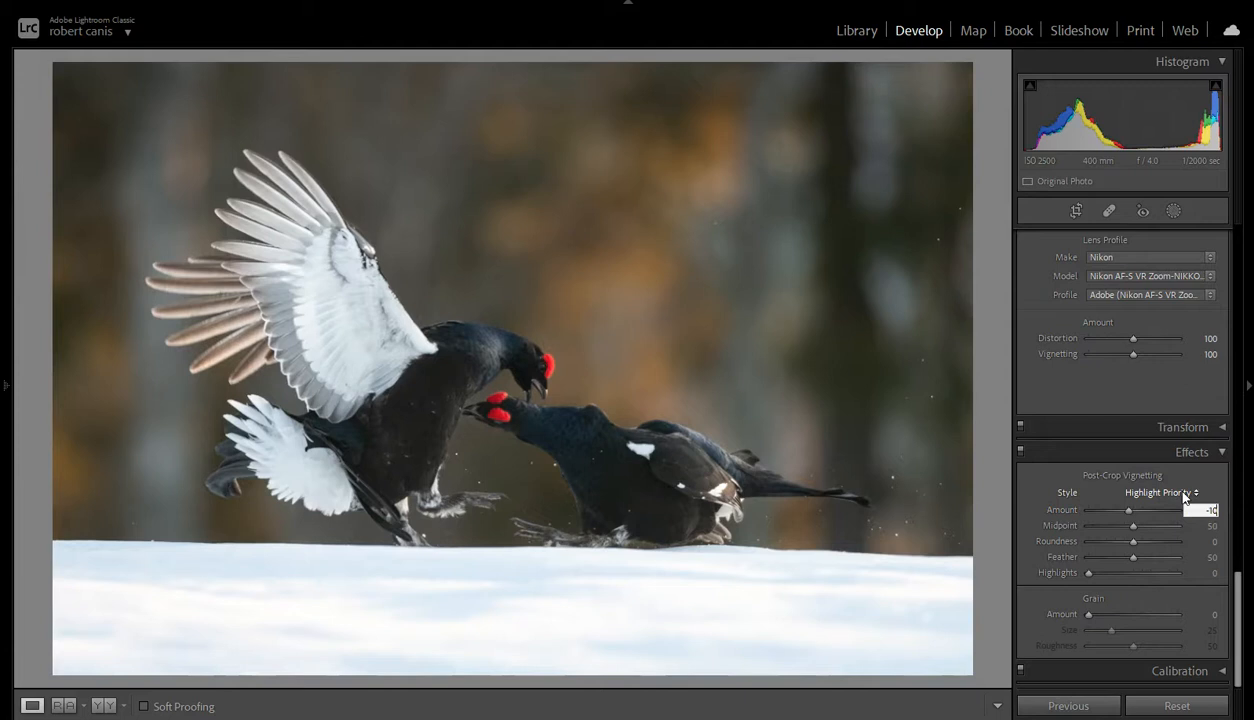
pyautogui.press('BackSpace')
pyautogui.press('BackSpace')
pyautogui.press('BackSpace')
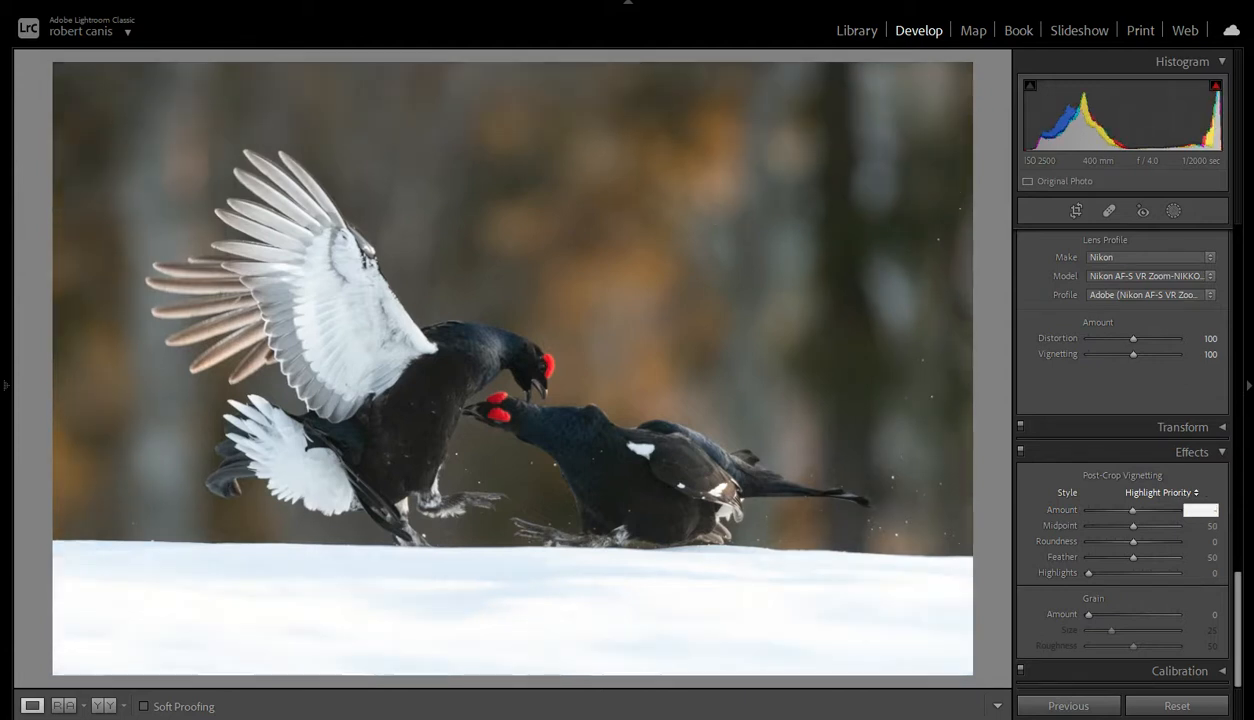
pyautogui.write('-15')
pyautogui.press('Return')
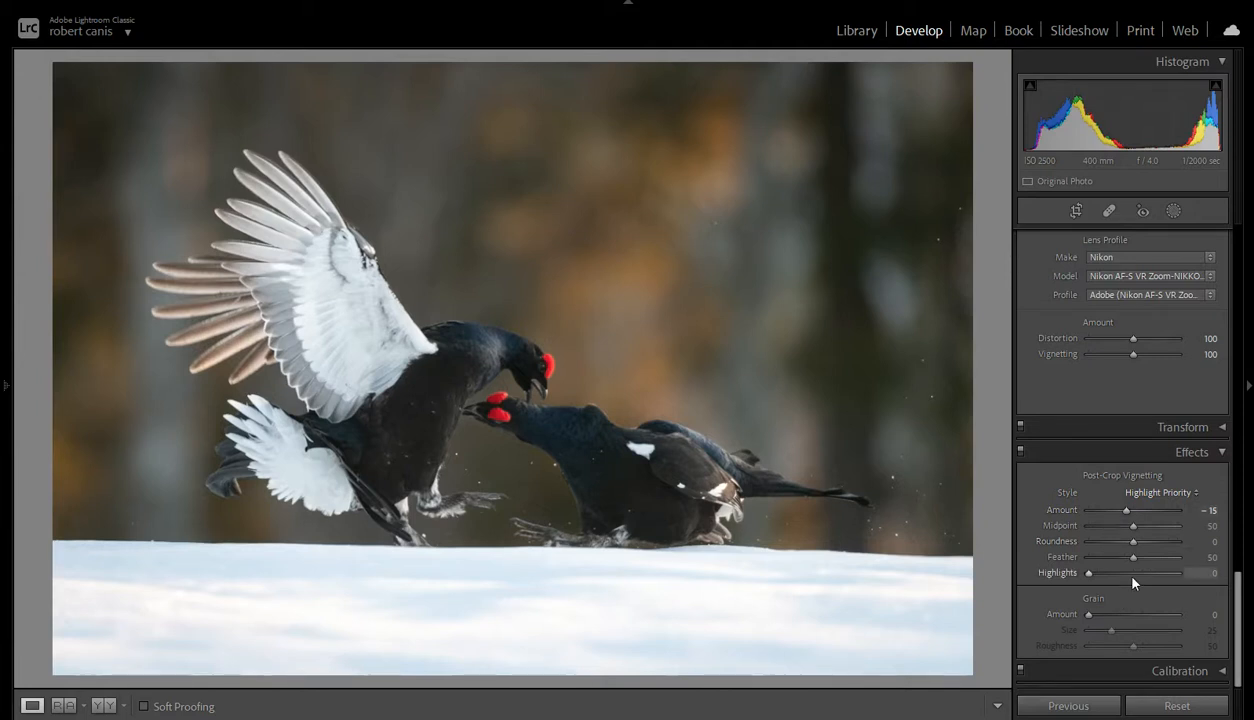
# Set the texture to 10 on the birds' subject mask with its overlay hidden, and close masking
pyautogui.scroll(15, 1133, 581)
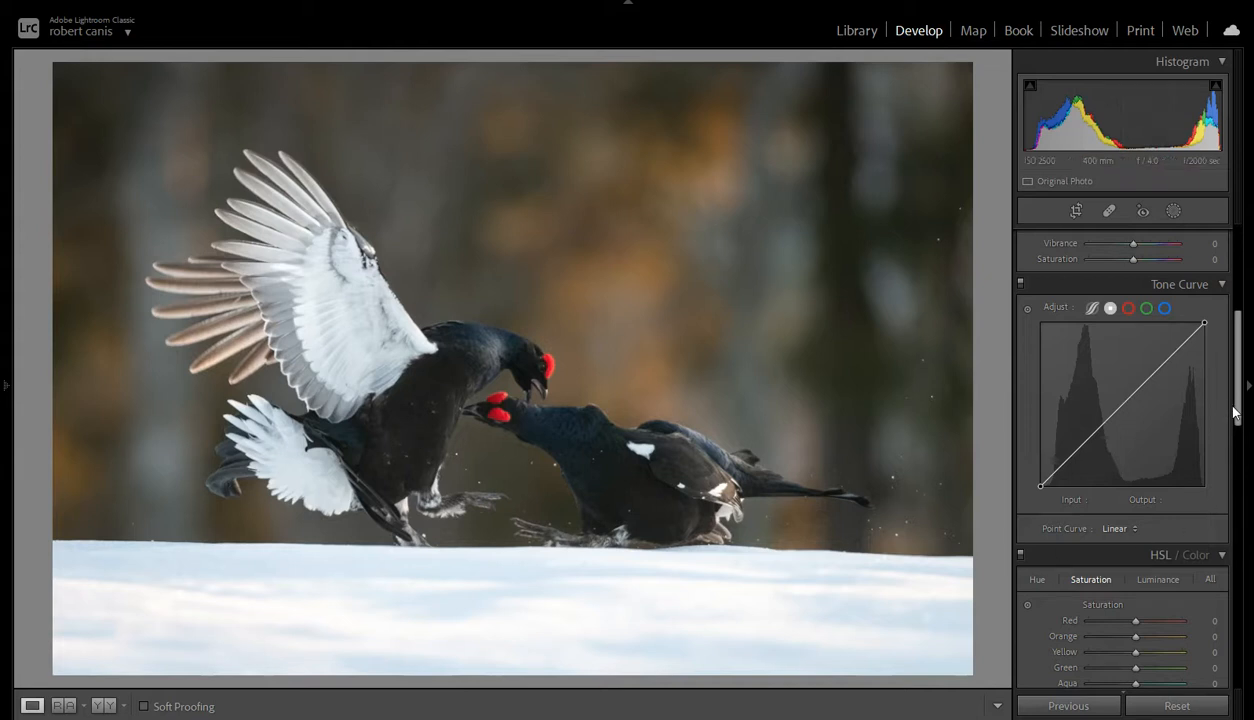
pyautogui.scroll(5, 1232, 408)
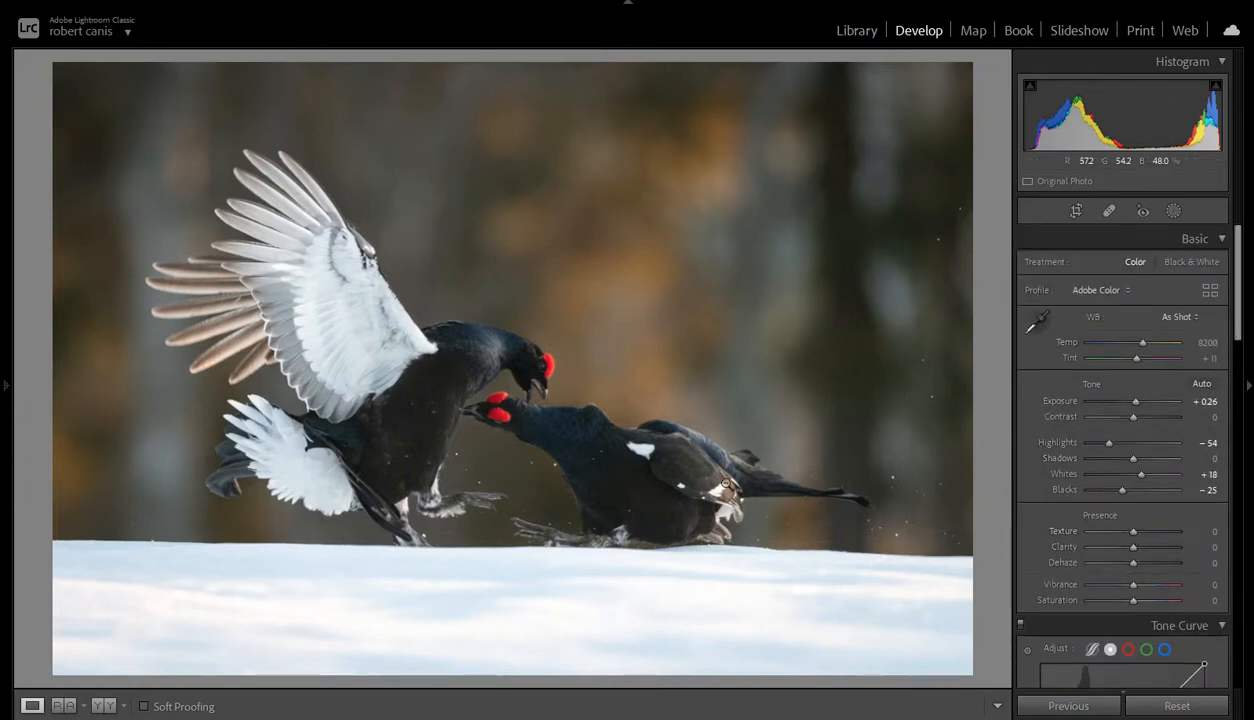
pyautogui.click(1174, 211)
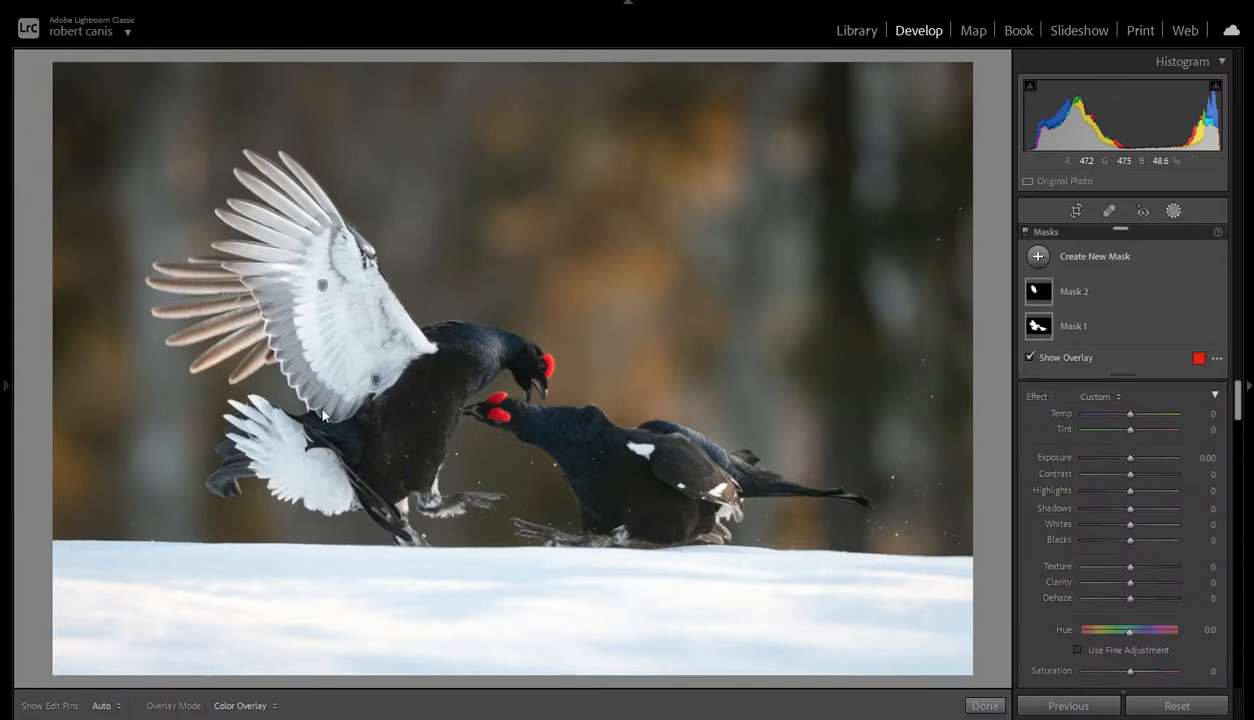
pyautogui.click(1038, 326)
pyautogui.click(1038, 328)
pyautogui.press('o')
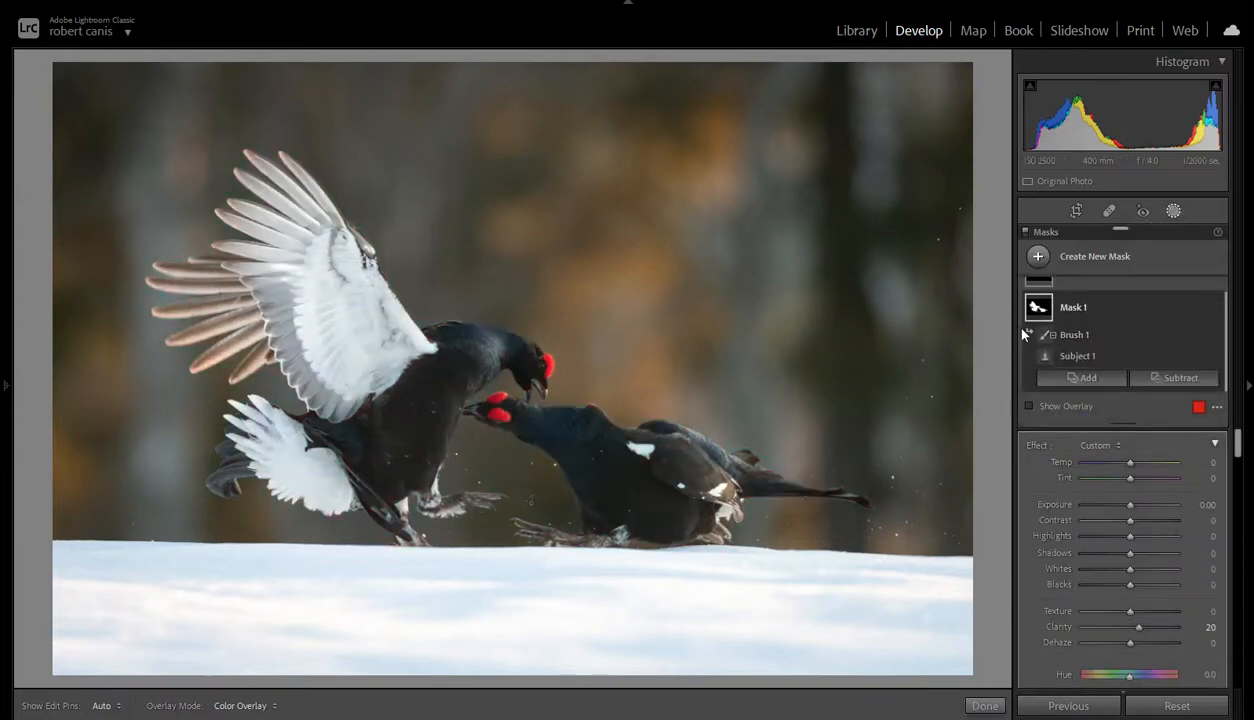
pyautogui.moveTo(1130, 627); pyautogui.dragTo(1138, 628)
pyautogui.click(1198, 611)
pyautogui.write('10')
pyautogui.press('Return')
pyautogui.click(1173, 213)
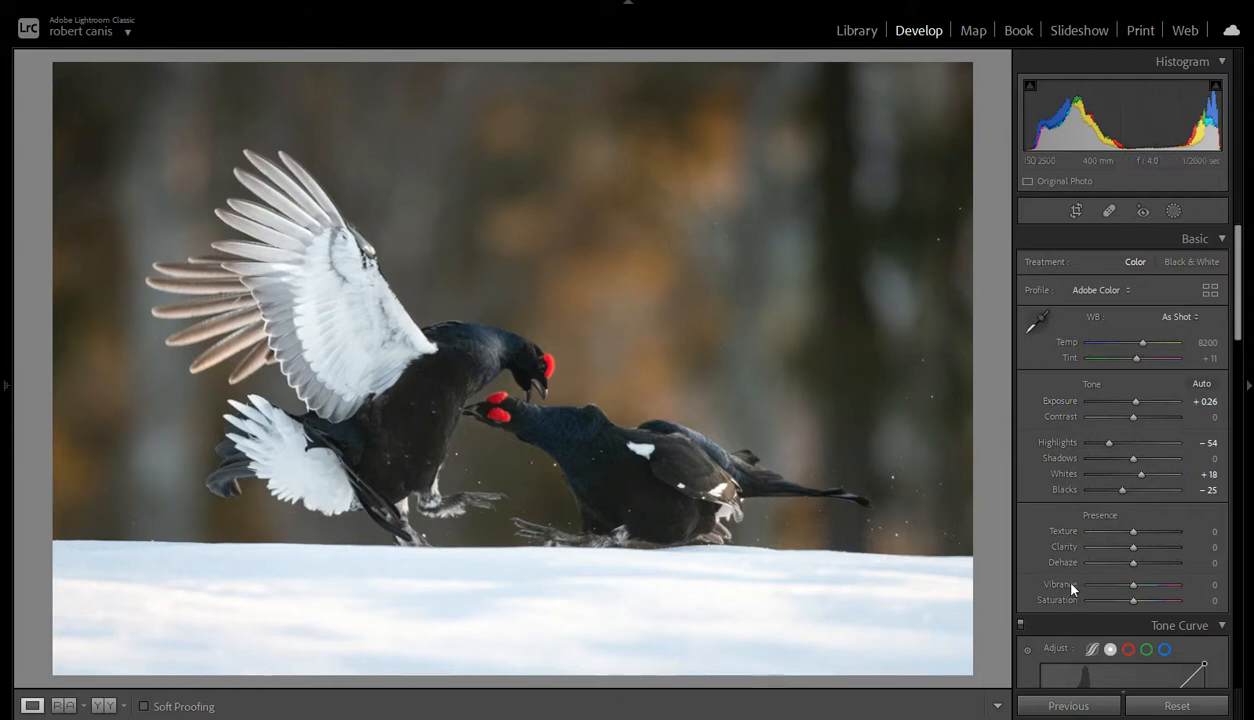
# Raise the photo's overall vibrance to +15
pyautogui.click(1209, 585)
pyautogui.write('15')
pyautogui.press('Return')
# Inspect the birds' heads, plumage and feet at 100% for sharpness and noise
pyautogui.moveTo(4, 400)
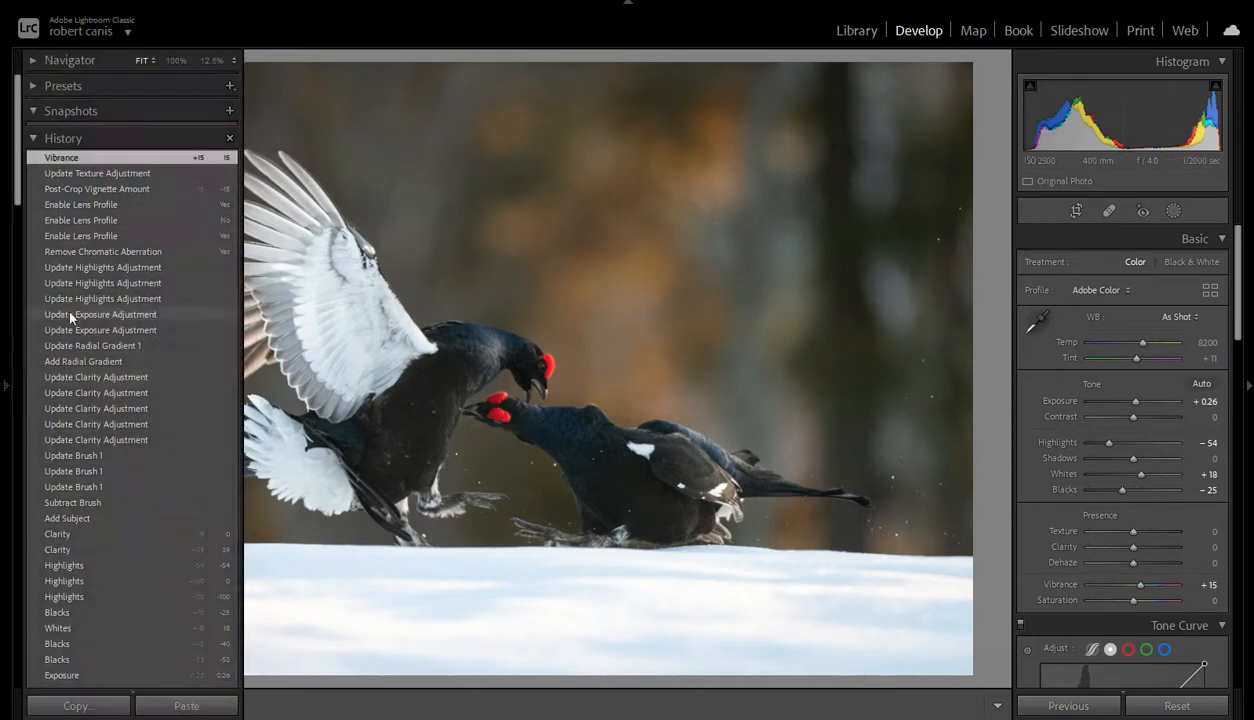
pyautogui.click(176, 60)
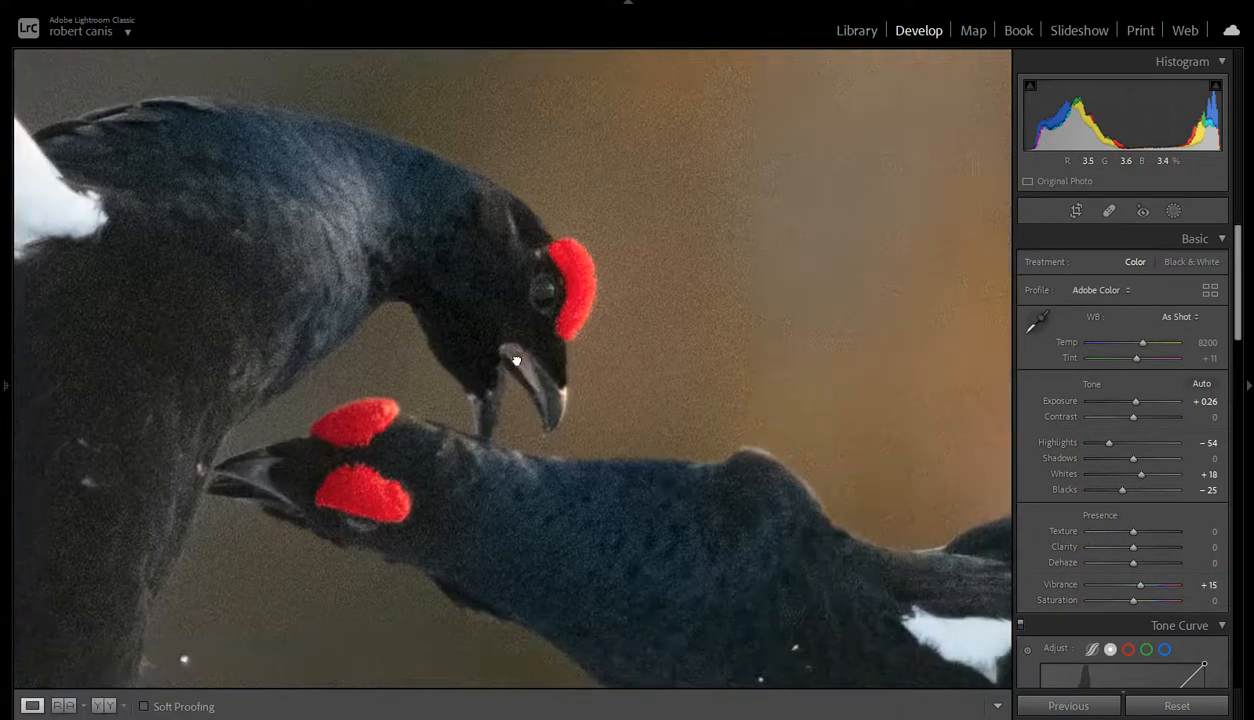
pyautogui.moveTo(717, 403); pyautogui.dragTo(453, 346)
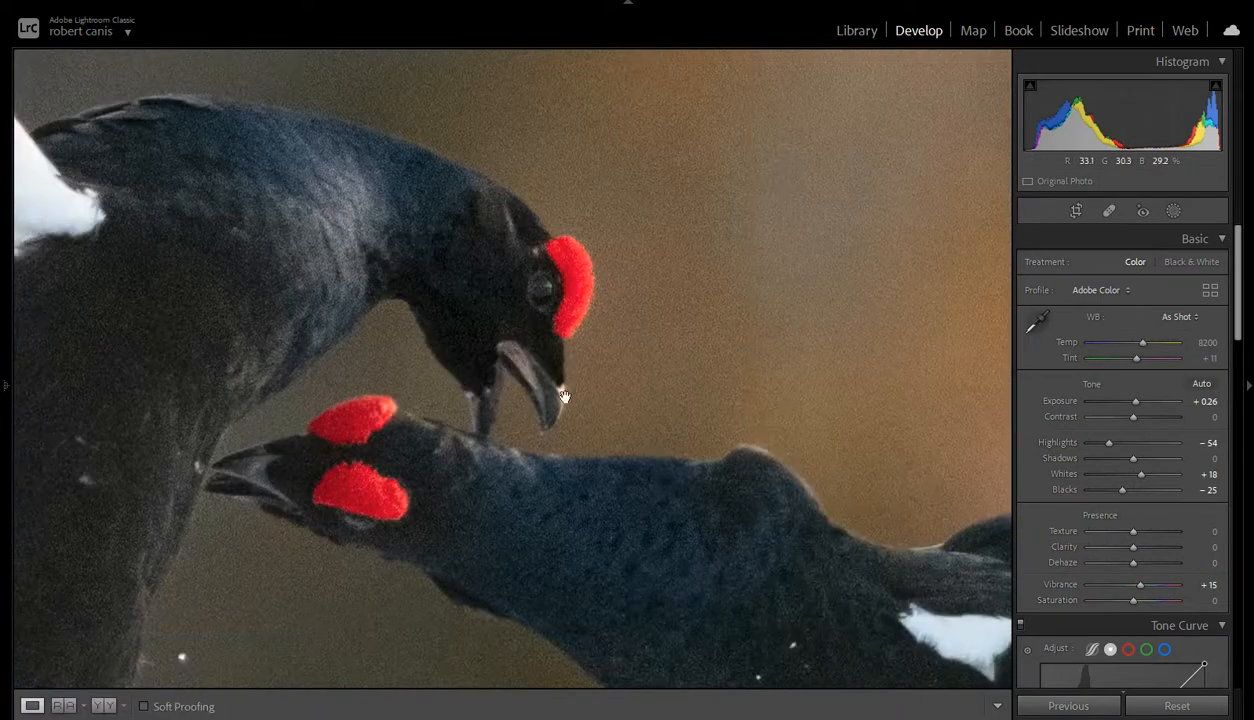
pyautogui.moveTo(558, 449); pyautogui.dragTo(680, 406)
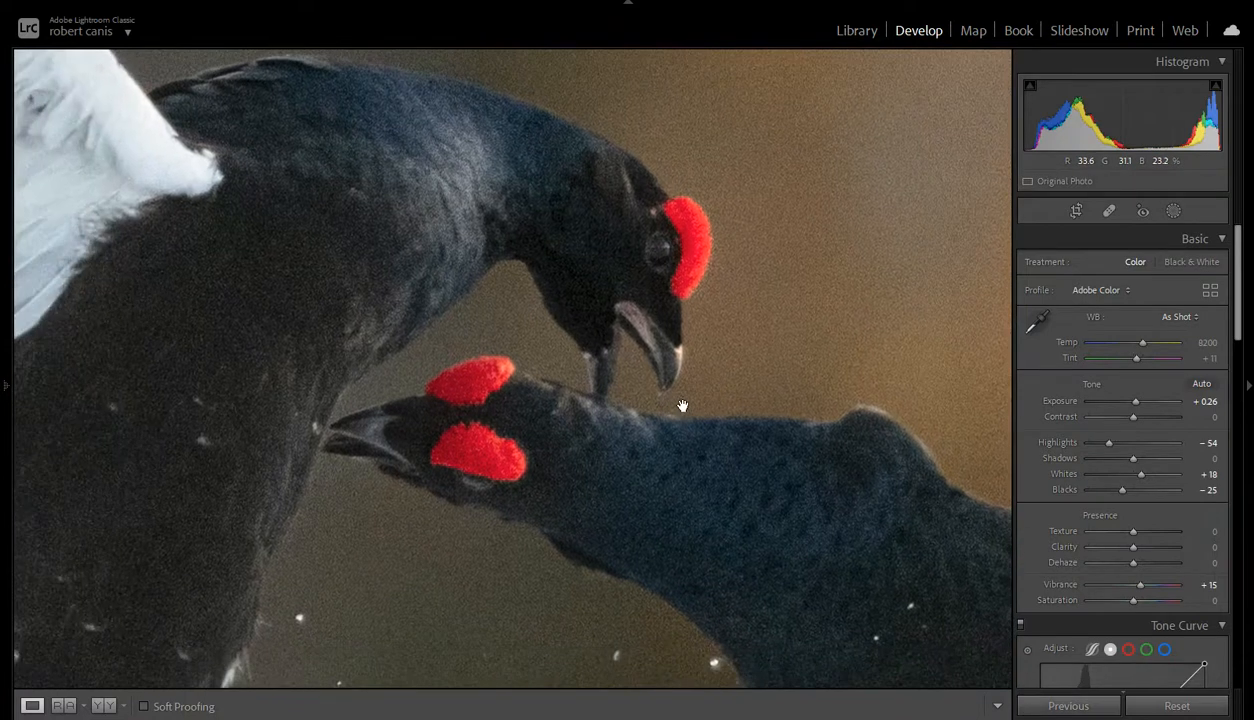
pyautogui.moveTo(567, 633); pyautogui.dragTo(717, 418)
pyautogui.moveTo(609, 525); pyautogui.dragTo(760, 392)
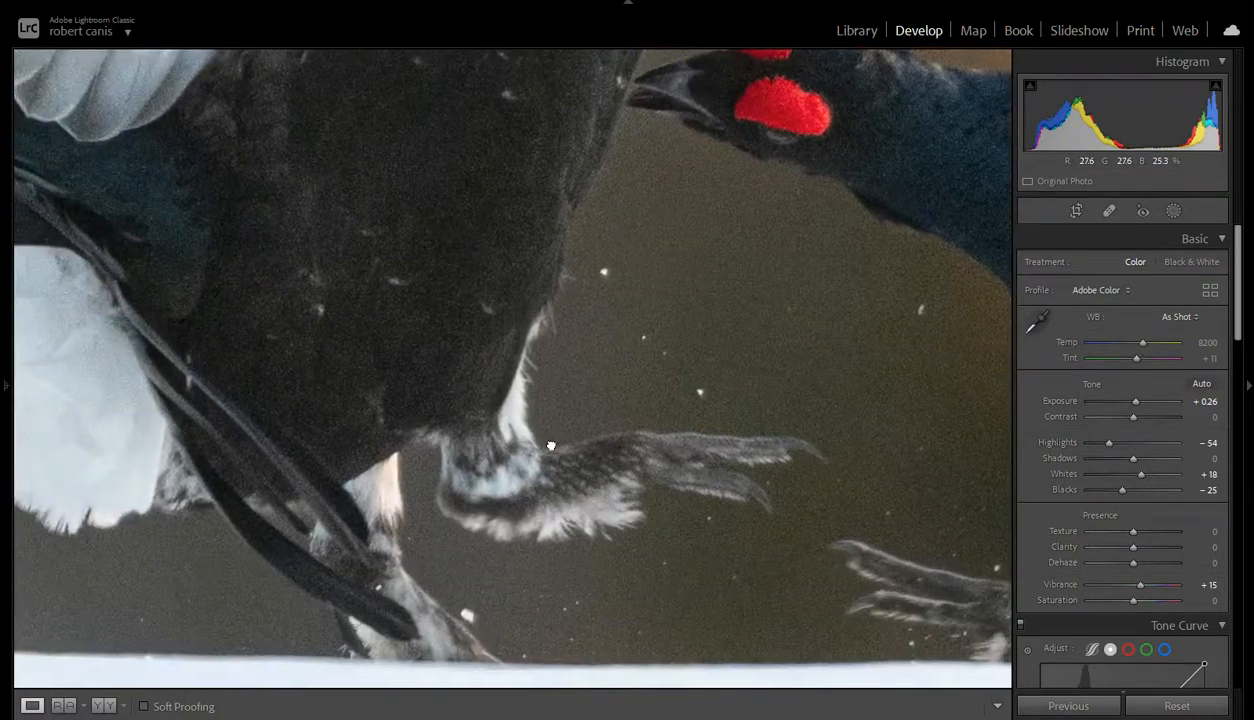
pyautogui.moveTo(551, 442); pyautogui.dragTo(826, 505)
pyautogui.moveTo(764, 383); pyautogui.dragTo(564, 583)
pyautogui.moveTo(659, 424); pyautogui.dragTo(567, 528)
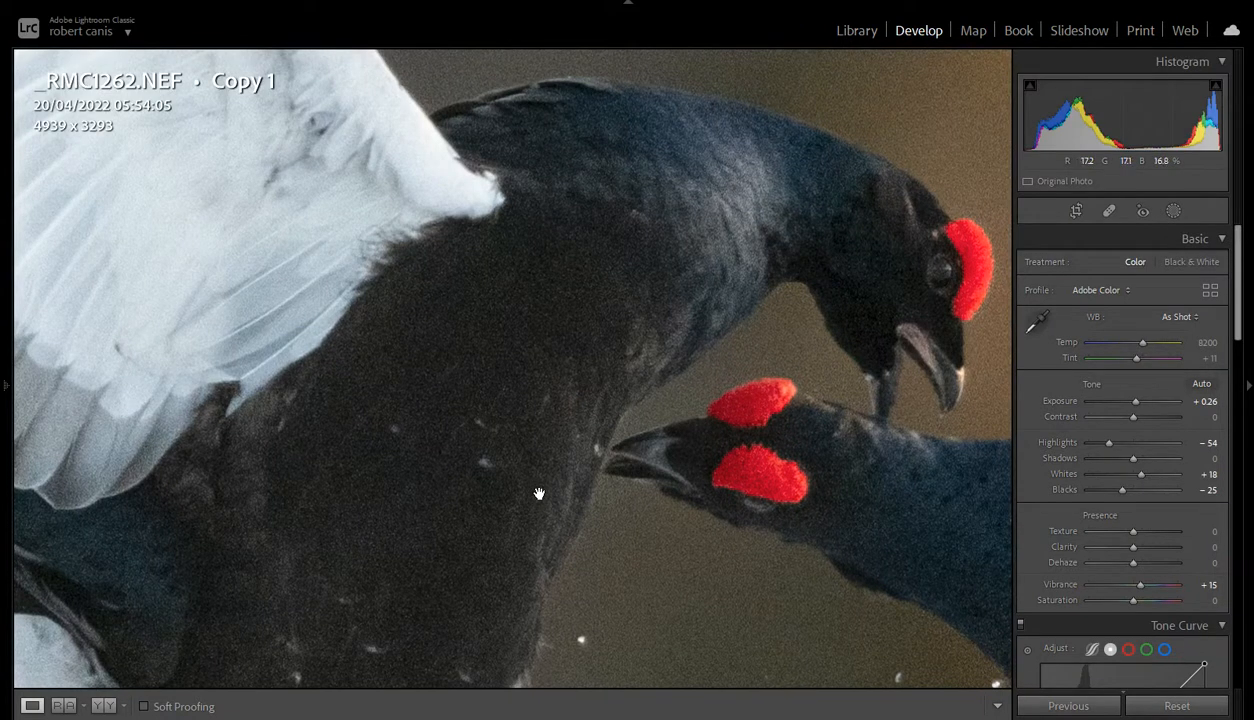
# Show the exposure details as an info overlay and examine the noise in both birds' dark feathers and the background
pyautogui.press('i')
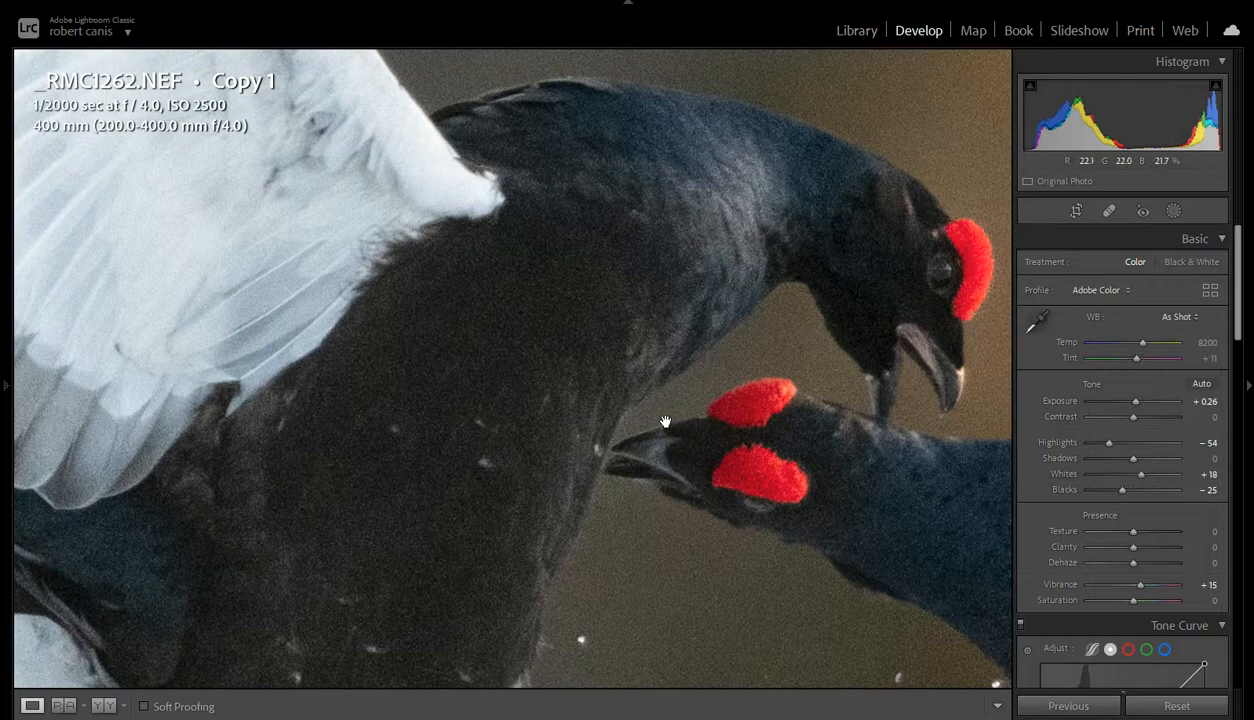
pyautogui.moveTo(791, 504); pyautogui.dragTo(410, 301)
pyautogui.moveTo(670, 549); pyautogui.dragTo(246, 274)
pyautogui.moveTo(725, 439); pyautogui.dragTo(653, 604)
pyautogui.moveTo(492, 498); pyautogui.dragTo(685, 549)
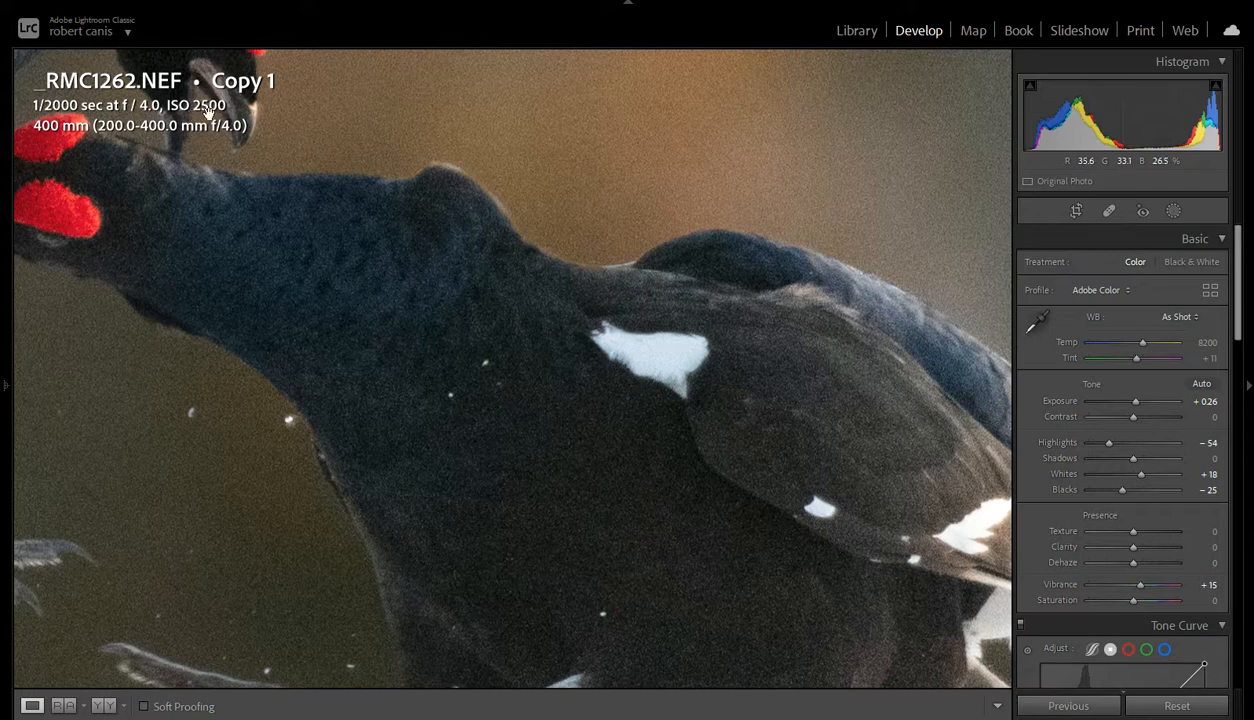
pyautogui.moveTo(388, 470); pyautogui.dragTo(648, 543)
pyautogui.moveTo(580, 377); pyautogui.dragTo(652, 501)
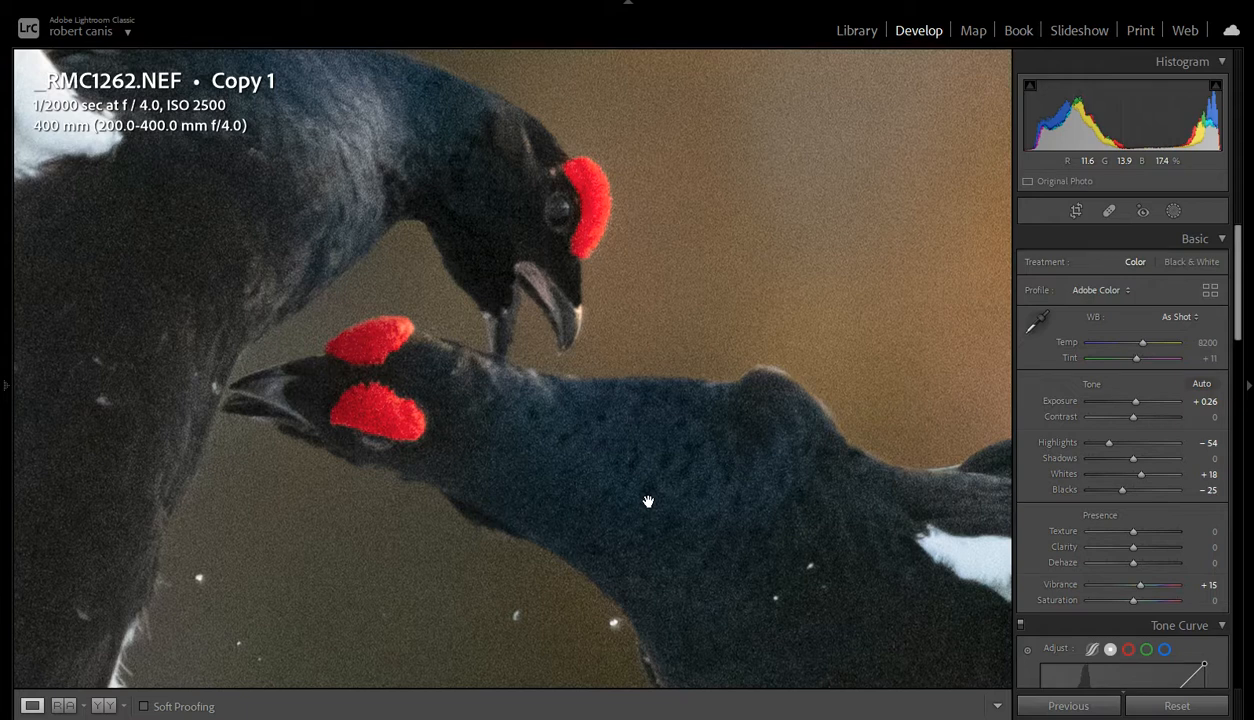
pyautogui.moveTo(648, 501); pyautogui.dragTo(371, 595)
pyautogui.moveTo(462, 541); pyautogui.dragTo(830, 426)
pyautogui.moveTo(699, 445); pyautogui.dragTo(730, 505)
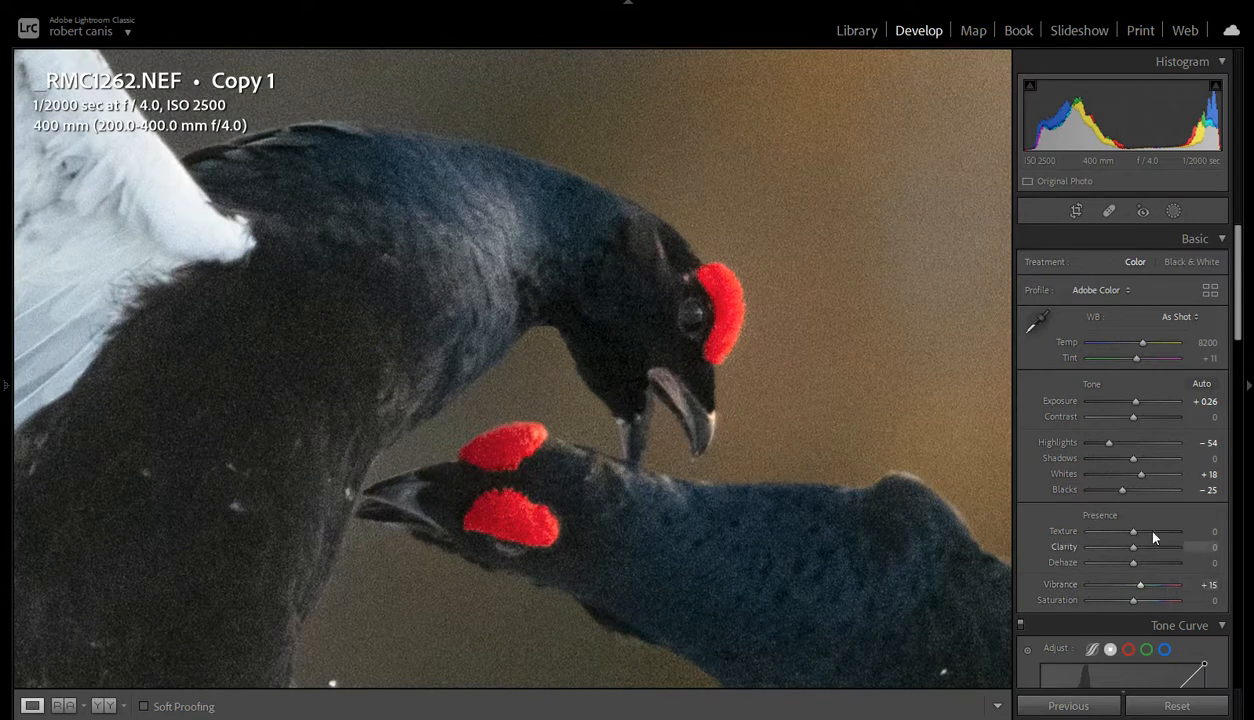
# Set the sharpening amount to 99 while previewing its effect in greyscale
pyautogui.scroll(-15, 1152, 535)
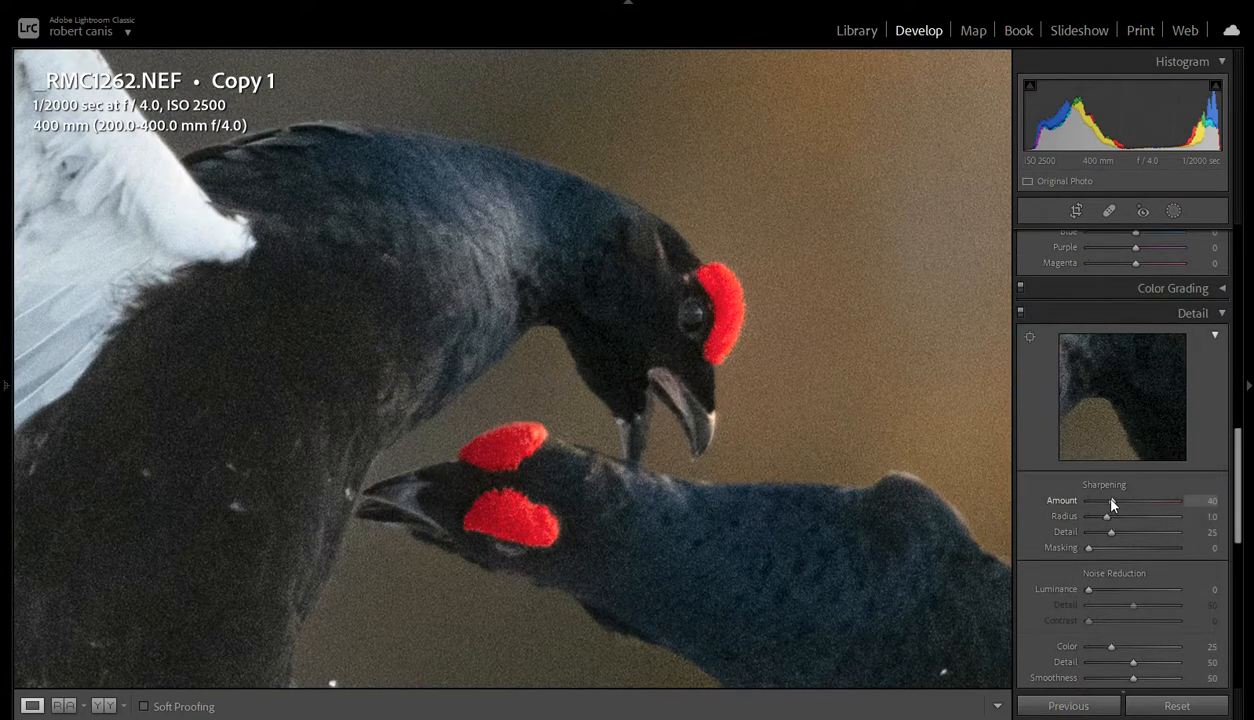
pyautogui.keyDown('alt'); pyautogui.moveTo(1112, 499); pyautogui.dragTo(1112, 499); pyautogui.keyUp('alt')
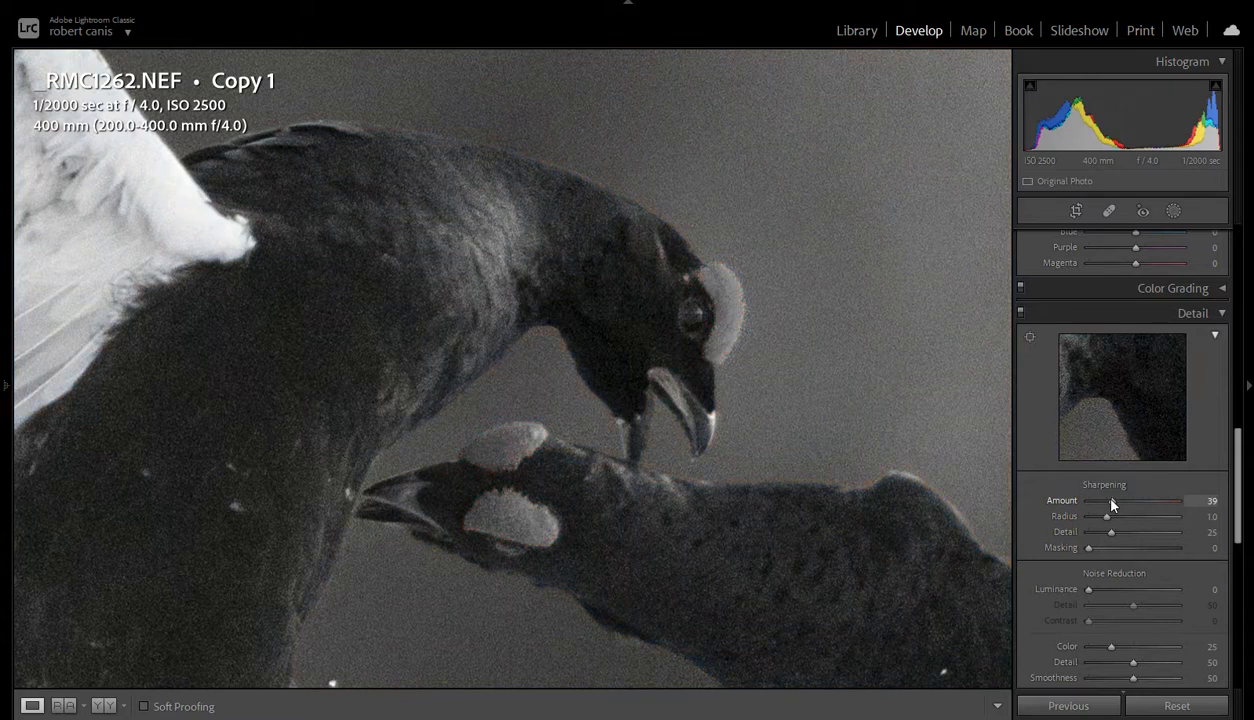
pyautogui.keyDown('alt'); pyautogui.moveTo(1112, 503); pyautogui.dragTo(1145, 514); pyautogui.keyUp('alt')
pyautogui.keyDown('alt'); pyautogui.moveTo(1148, 516); pyautogui.dragTo(1148, 516); pyautogui.keyUp('alt')
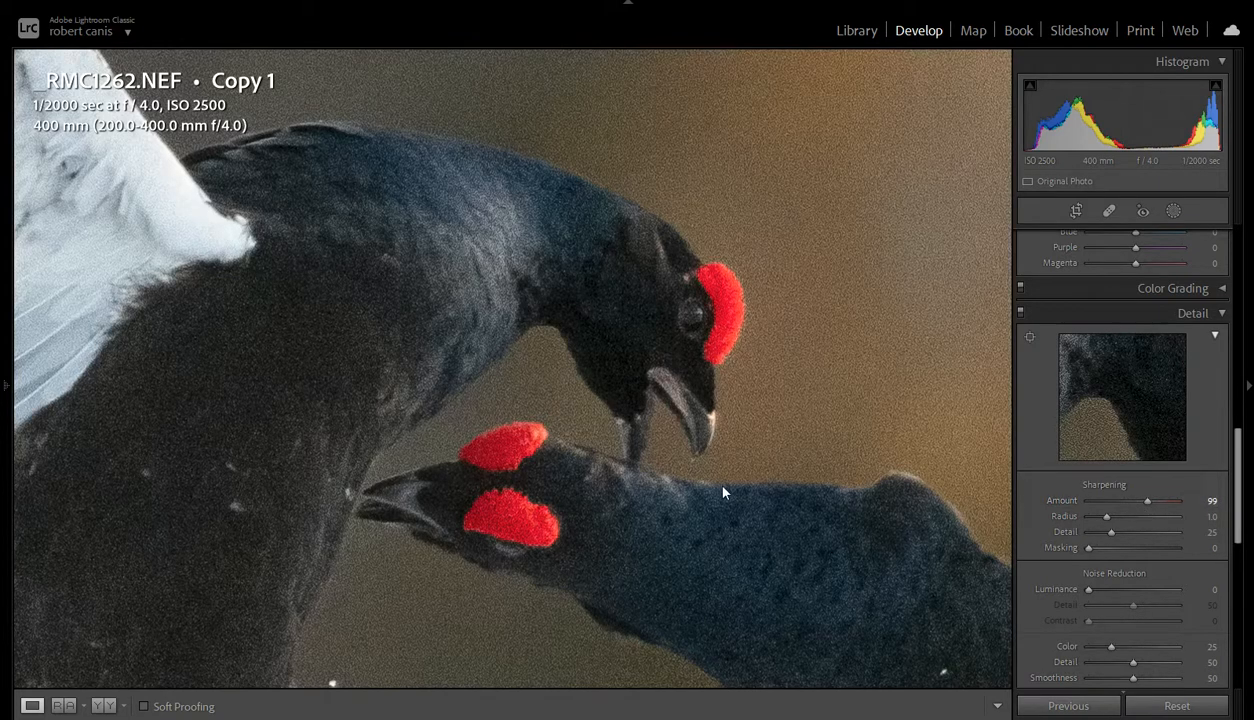
# Set the sharpening masking to 65 while previewing the mask on the whole photo, limiting sharpening to the birds' edges
pyautogui.click(715, 485)
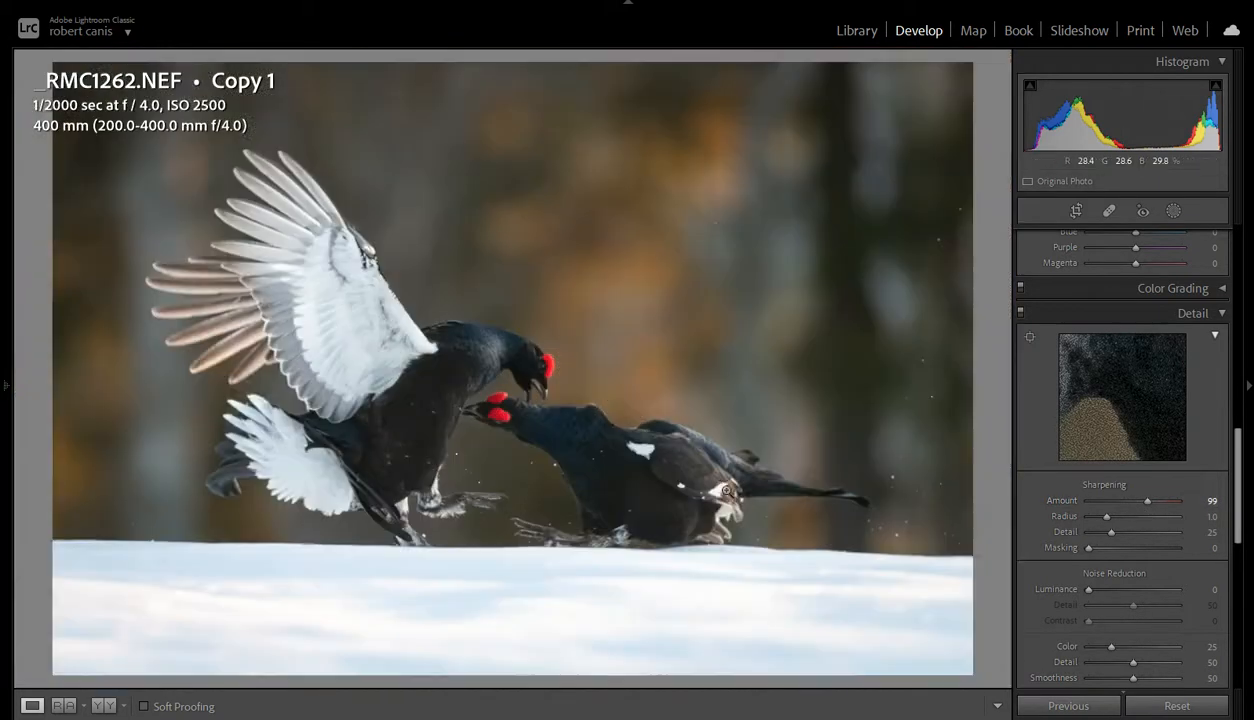
pyautogui.keyDown('alt'); pyautogui.click(1087, 549); pyautogui.keyUp('alt')
pyautogui.keyDown('alt'); pyautogui.moveTo(1088, 550); pyautogui.dragTo(1146, 551); pyautogui.keyUp('alt')
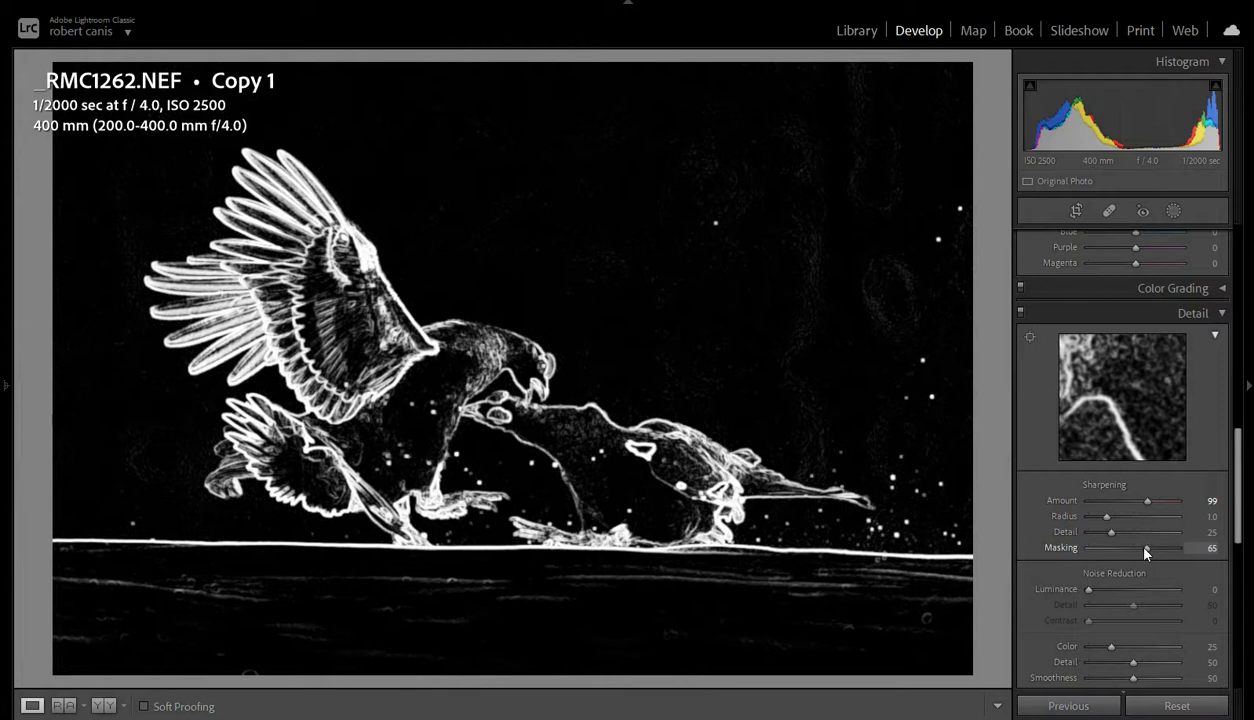
pyautogui.moveTo(1145, 548); pyautogui.dragTo(1152, 548)
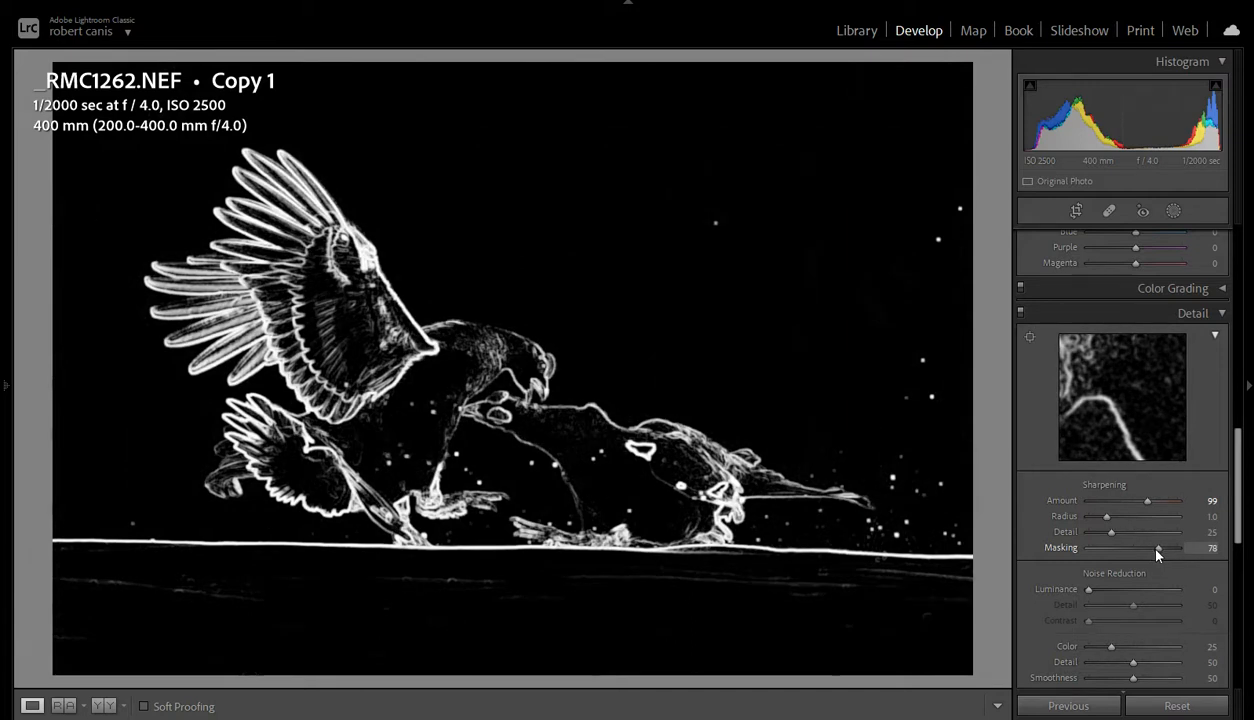
pyautogui.moveTo(1156, 551); pyautogui.dragTo(1141, 551)
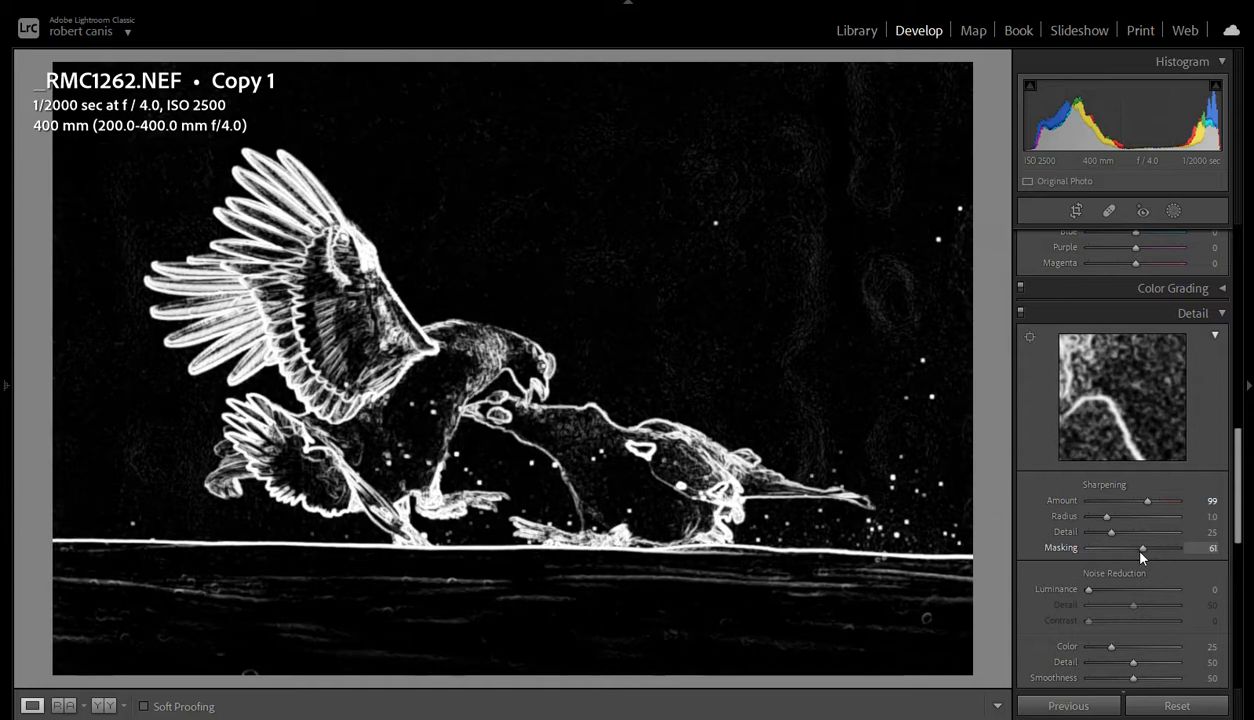
pyautogui.moveTo(1140, 551); pyautogui.dragTo(1139, 552)
pyautogui.moveTo(1139, 551); pyautogui.dragTo(1145, 551)
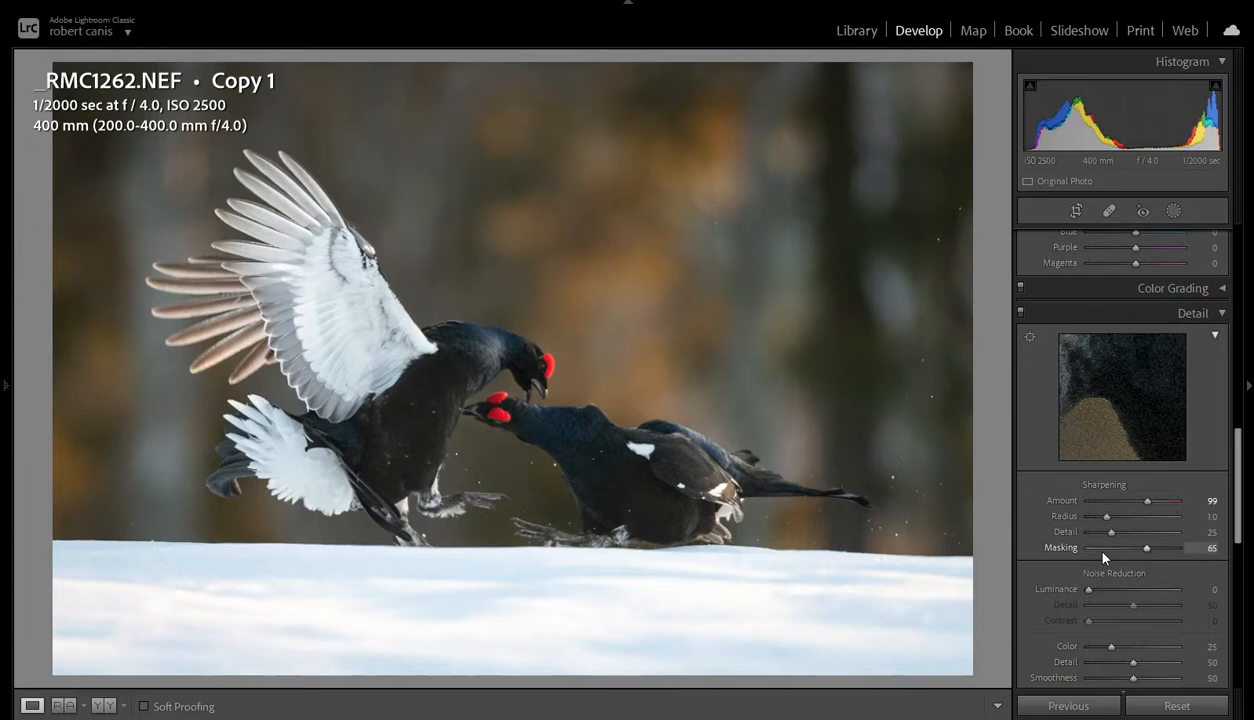
# Rotate the photo upside down and turn it back upright
pyautogui.hotkey('ctrl', '[')
pyautogui.hotkey('ctrl', '[')
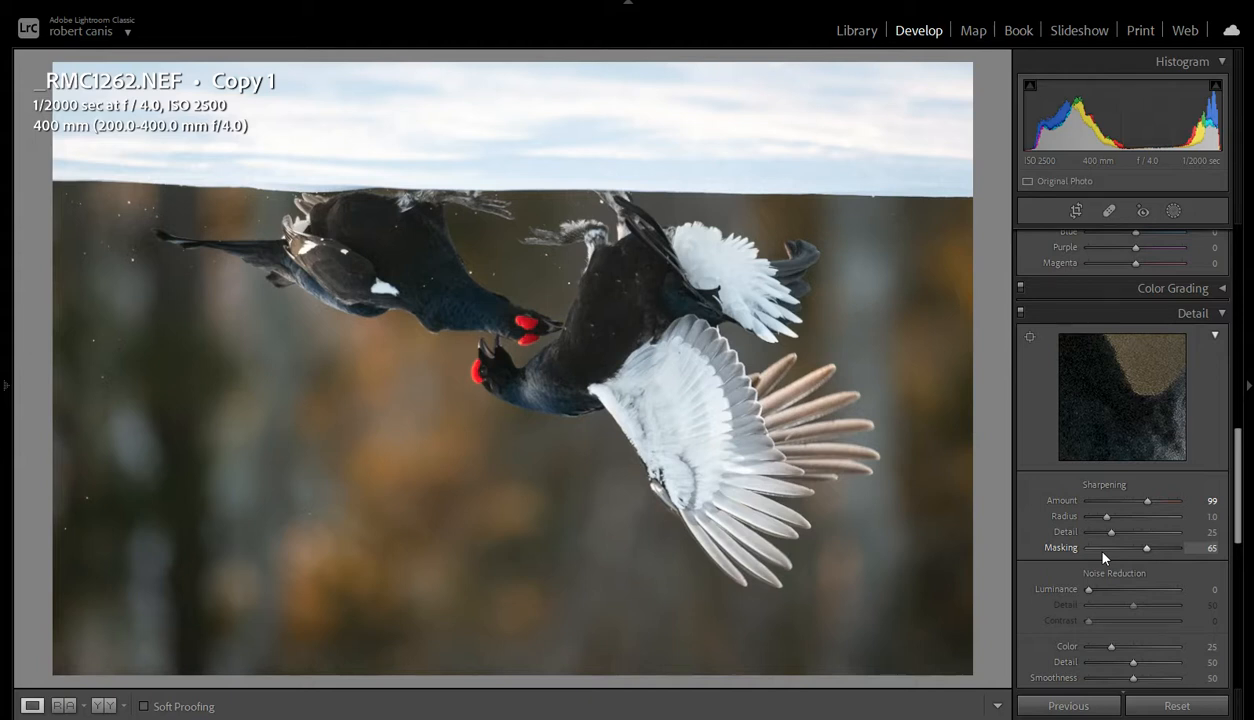
pyautogui.hotkey('ctrl', ']')
pyautogui.hotkey('ctrl', ']')
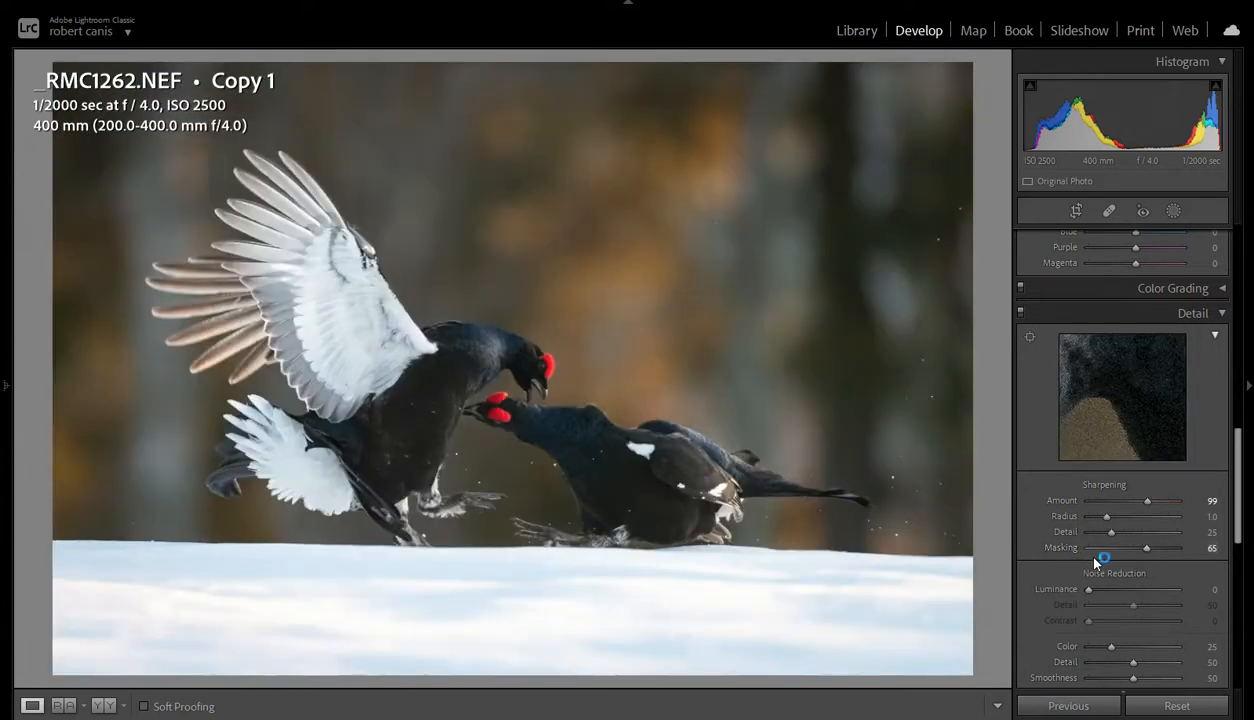
# Try a slight change to the overall shadows and reset them to 0
pyautogui.scroll(8, 1118, 551)
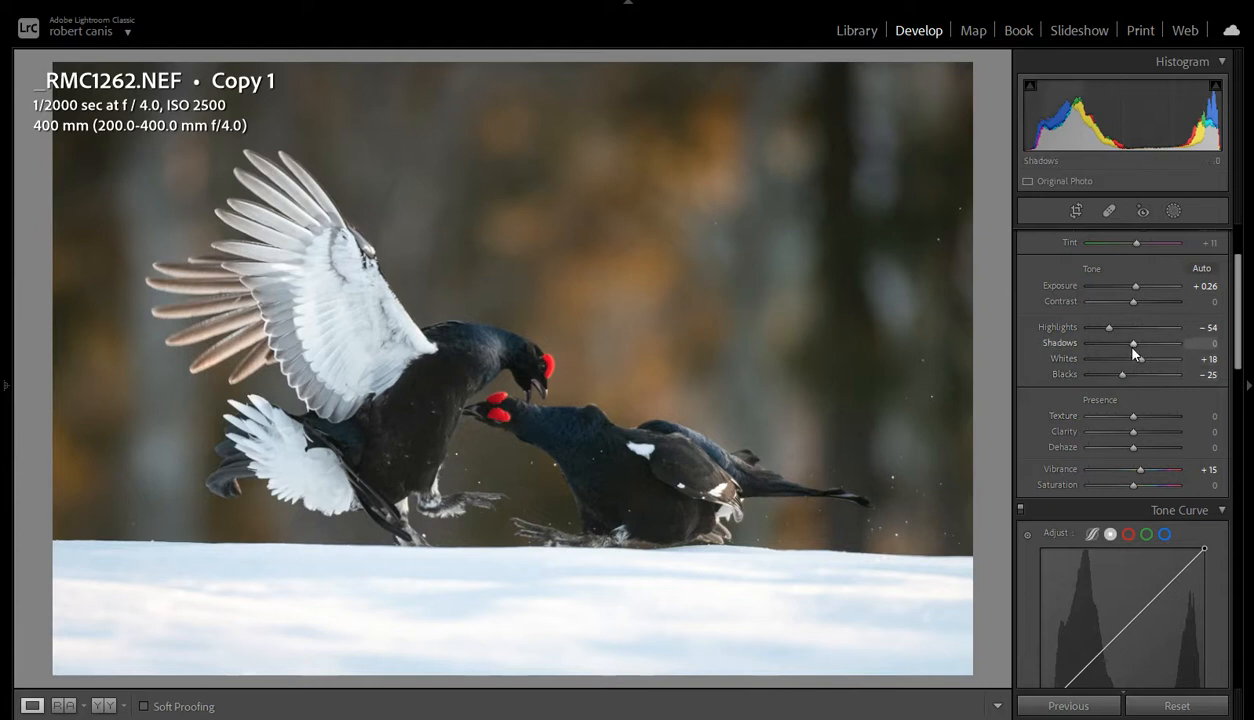
pyautogui.moveTo(1134, 352); pyautogui.dragTo(1136, 357)
pyautogui.doubleClick(1062, 346)
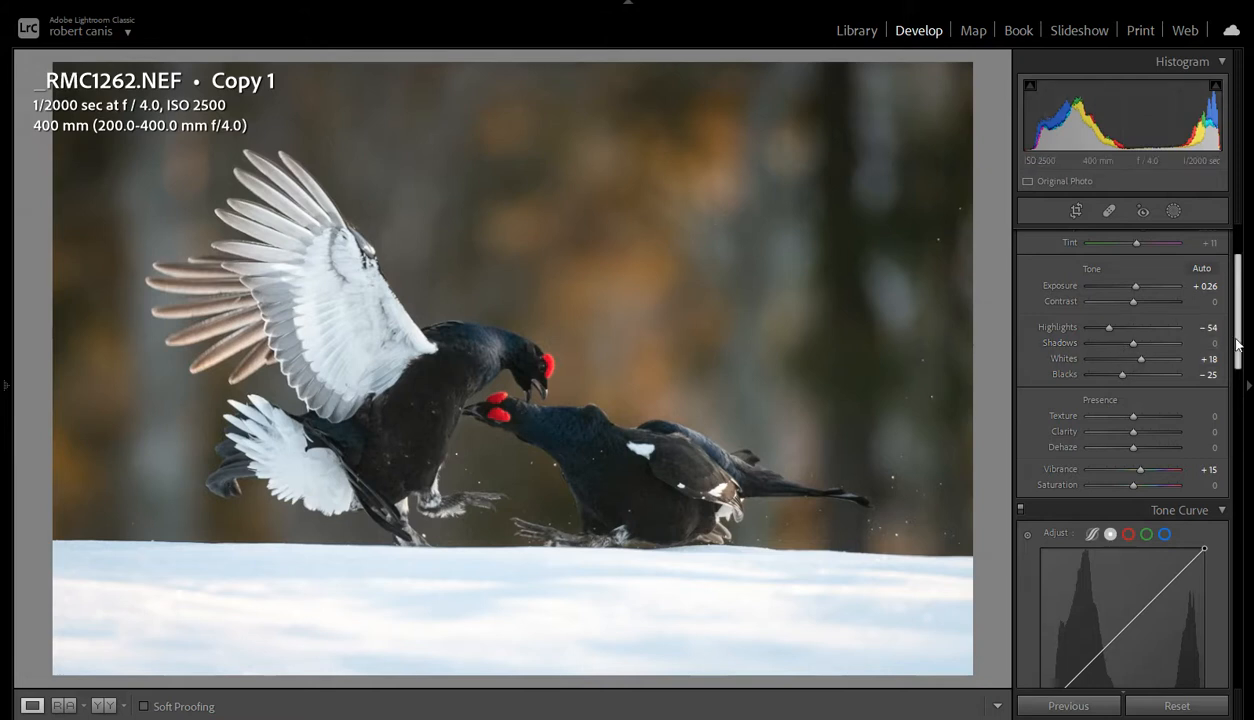
pyautogui.moveTo(1237, 345); pyautogui.dragTo(1238, 312)
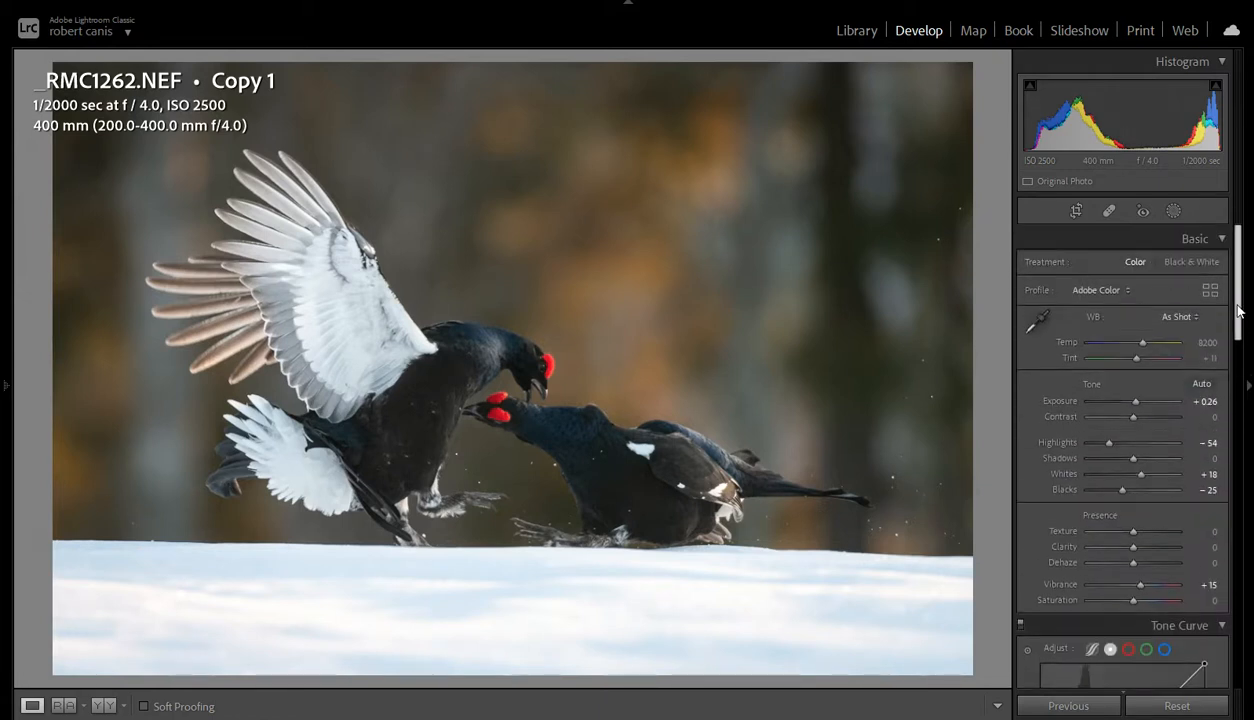